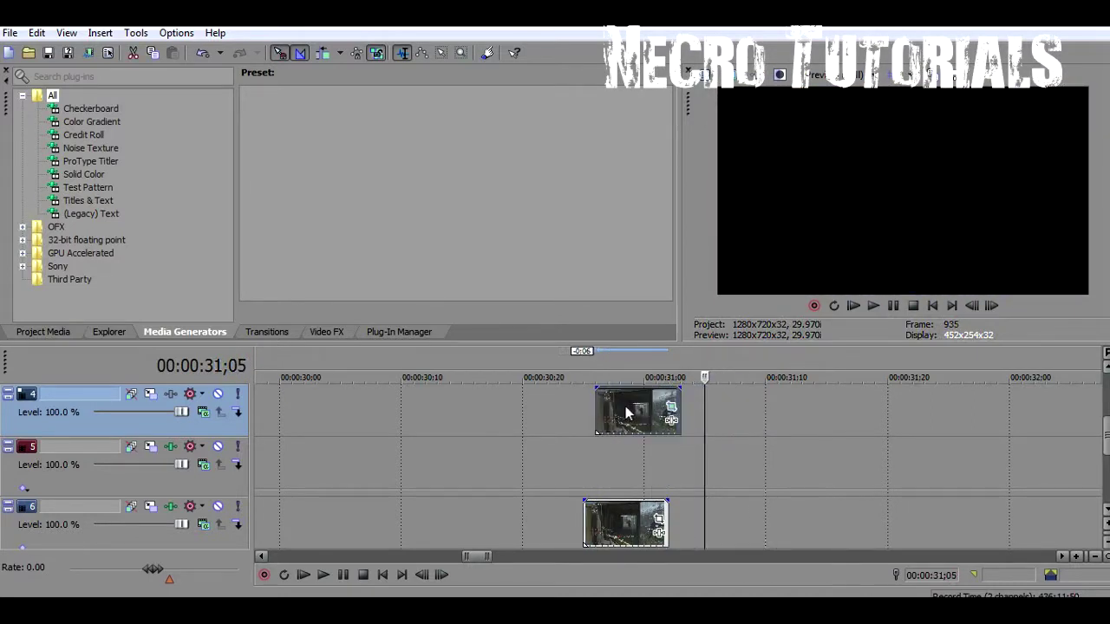
Step: Snap the track 4 clip to the gameplay clip's start and glance at its custom composite settings
{"action": "left_click_drag", "start_coordinate": [697, 404], "coordinate": [611, 407]}
{"action": "left_click", "coordinate": [584, 440]}
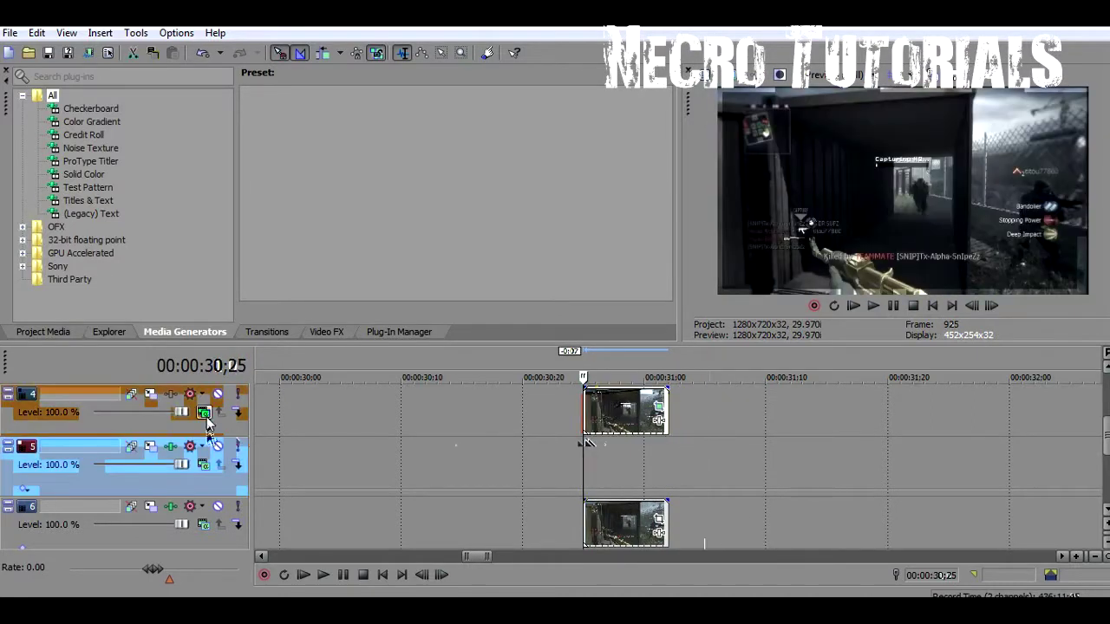
{"action": "left_click", "coordinate": [202, 447]}
{"action": "left_click", "coordinate": [253, 182]}
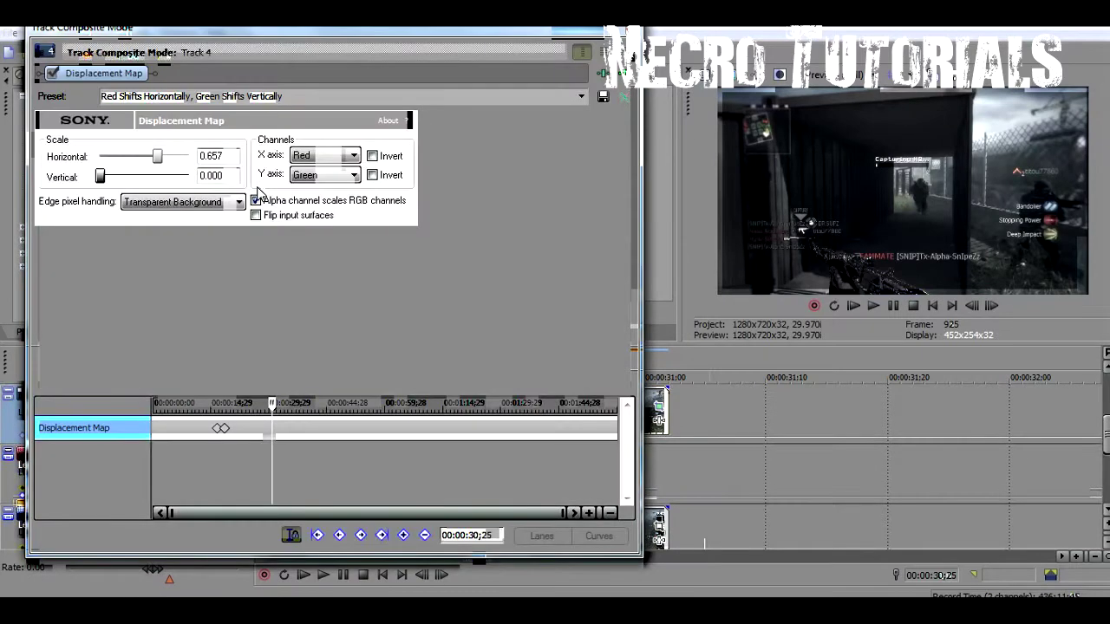
{"action": "left_click", "coordinate": [630, 28]}
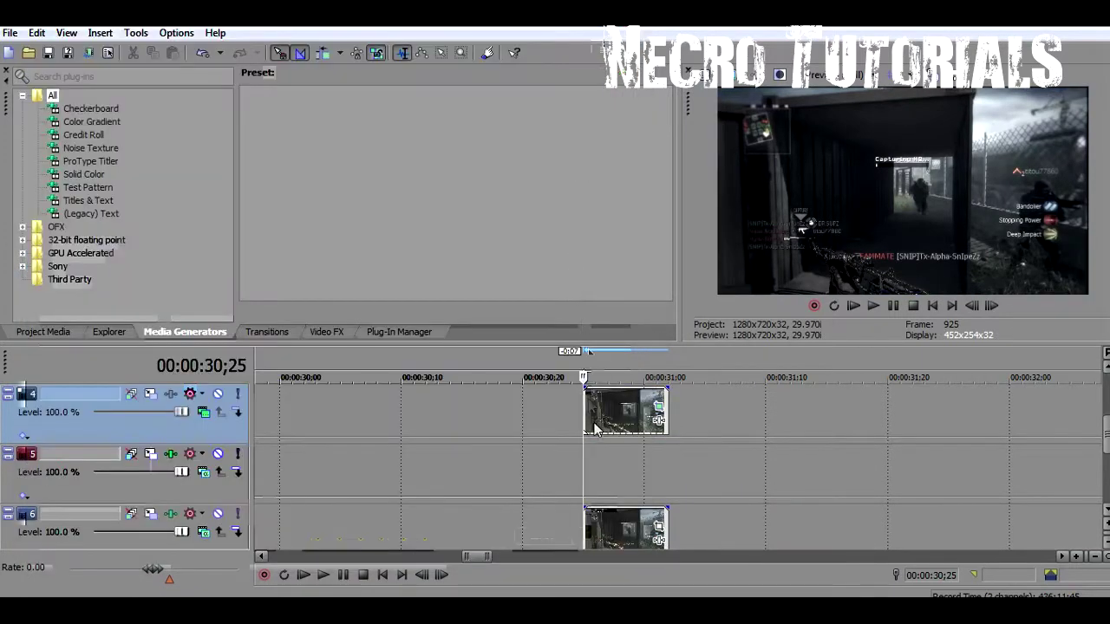
{"action": "key", "text": "space"}
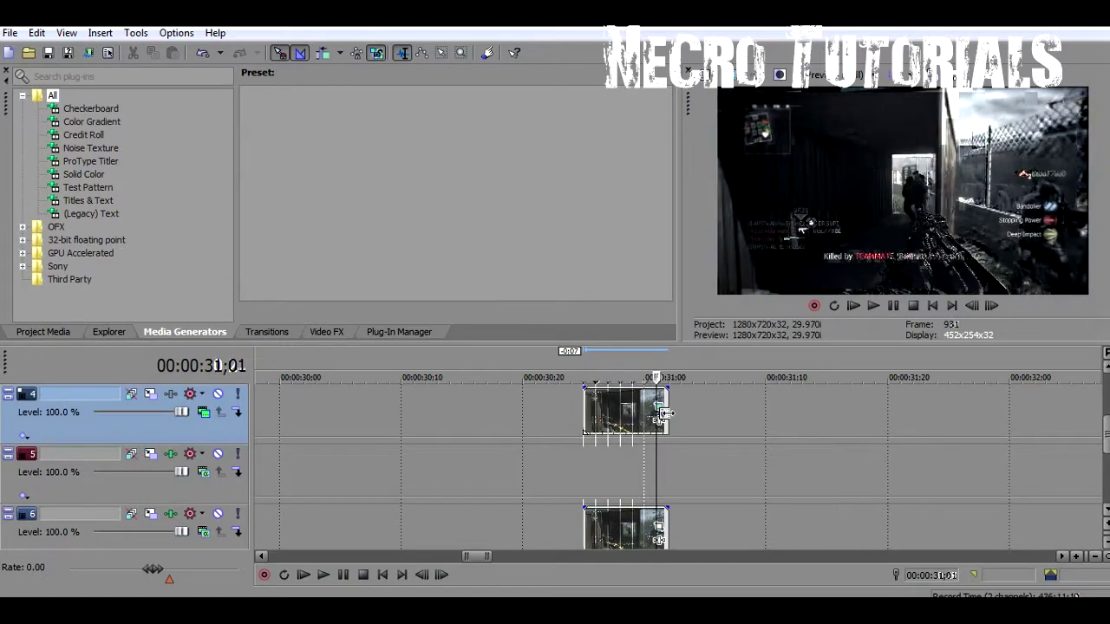
{"action": "left_click", "coordinate": [176, 397]}
Step: Set track 4 to Source Alpha, shift its clip about 14 frames later, and select the clip's span
{"action": "left_click", "coordinate": [268, 250]}
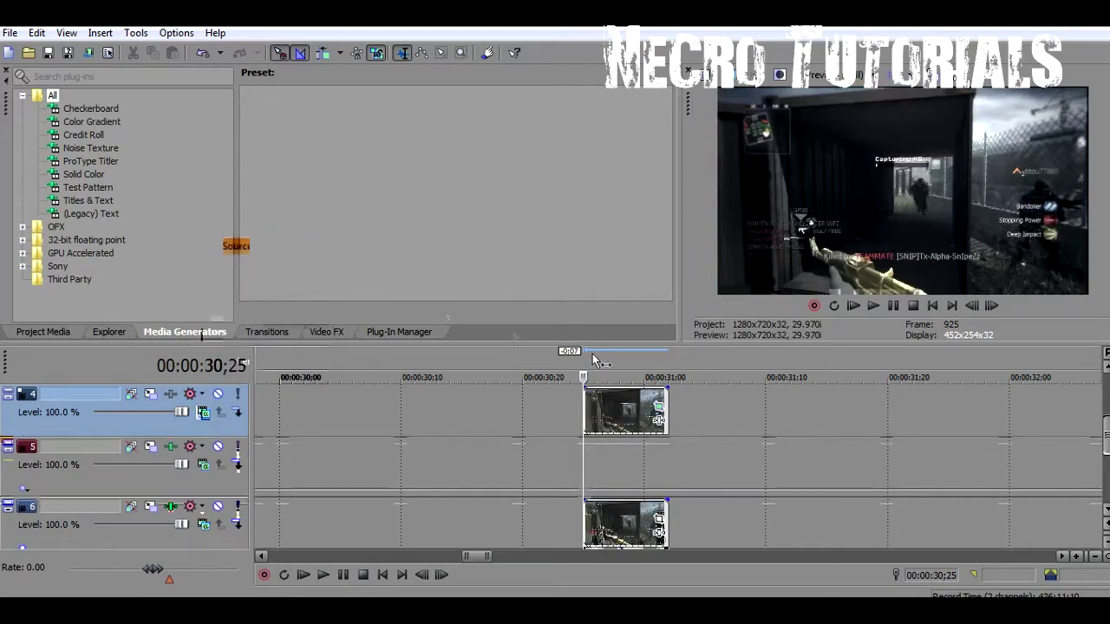
{"action": "left_click_drag", "start_coordinate": [631, 407], "coordinate": [801, 406]}
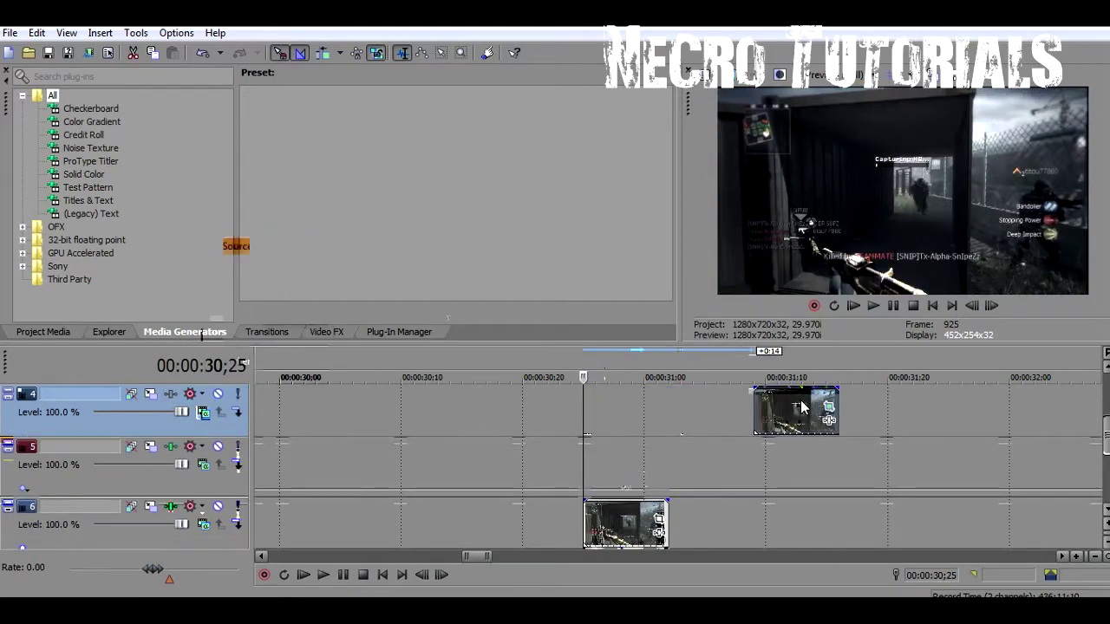
{"action": "mouse_move", "coordinate": [583, 449]}
{"action": "left_mouse_down"}
{"action": "mouse_move", "coordinate": [658, 468]}
{"action": "mouse_move", "coordinate": [585, 469]}
{"action": "mouse_move", "coordinate": [663, 461]}
{"action": "left_mouse_up"}
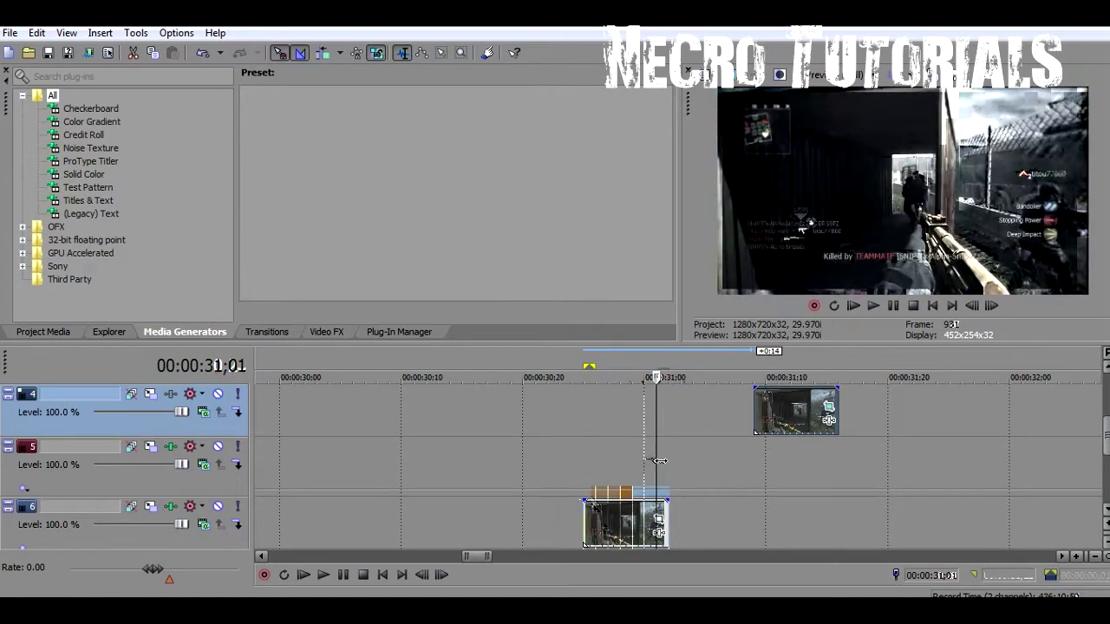
{"action": "mouse_move", "coordinate": [662, 461]}
{"action": "left_mouse_down"}
{"action": "mouse_move", "coordinate": [584, 461]}
{"action": "mouse_move", "coordinate": [837, 461]}
{"action": "mouse_move", "coordinate": [607, 468]}
{"action": "mouse_move", "coordinate": [572, 477]}
{"action": "mouse_move", "coordinate": [581, 484]}
{"action": "mouse_move", "coordinate": [629, 463]}
{"action": "mouse_move", "coordinate": [586, 476]}
{"action": "mouse_move", "coordinate": [644, 477]}
{"action": "mouse_move", "coordinate": [572, 477]}
{"action": "mouse_move", "coordinate": [656, 473]}
{"action": "mouse_move", "coordinate": [557, 473]}
{"action": "mouse_move", "coordinate": [670, 471]}
{"action": "mouse_move", "coordinate": [587, 471]}
{"action": "mouse_move", "coordinate": [670, 490]}
{"action": "mouse_move", "coordinate": [595, 490]}
{"action": "mouse_move", "coordinate": [691, 485]}
{"action": "mouse_move", "coordinate": [594, 481]}
{"action": "mouse_move", "coordinate": [649, 469]}
{"action": "mouse_move", "coordinate": [583, 490]}
{"action": "left_mouse_up"}
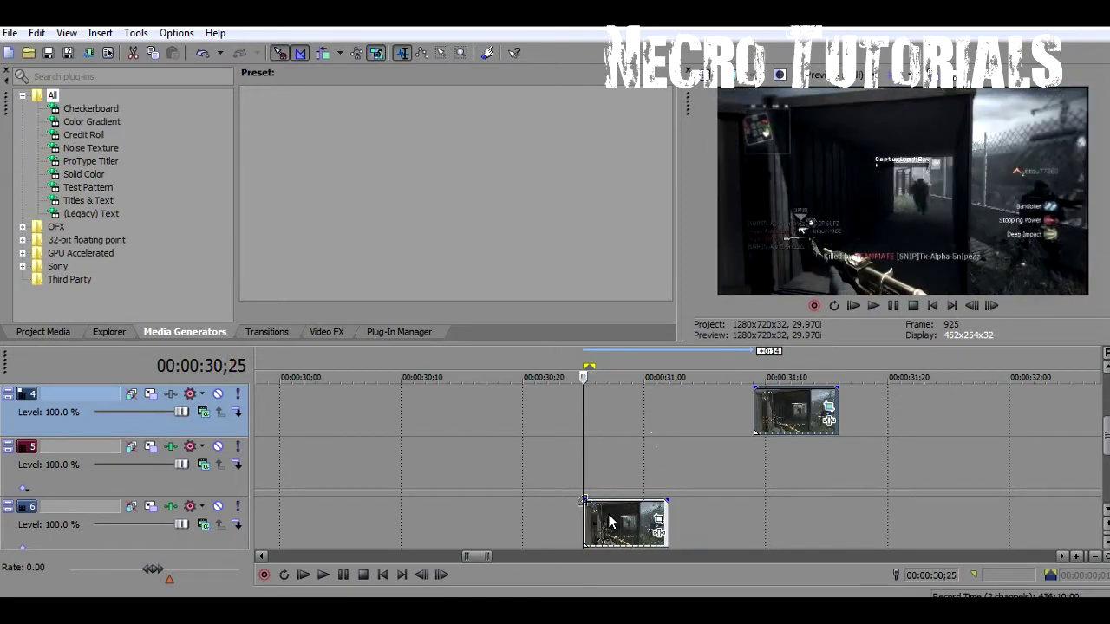
Step: Realign the track 4 clip with the gameplay clip's start after trying and removing a copied clip
{"action": "left_click_drag", "start_coordinate": [609, 521], "coordinate": [611, 413]}
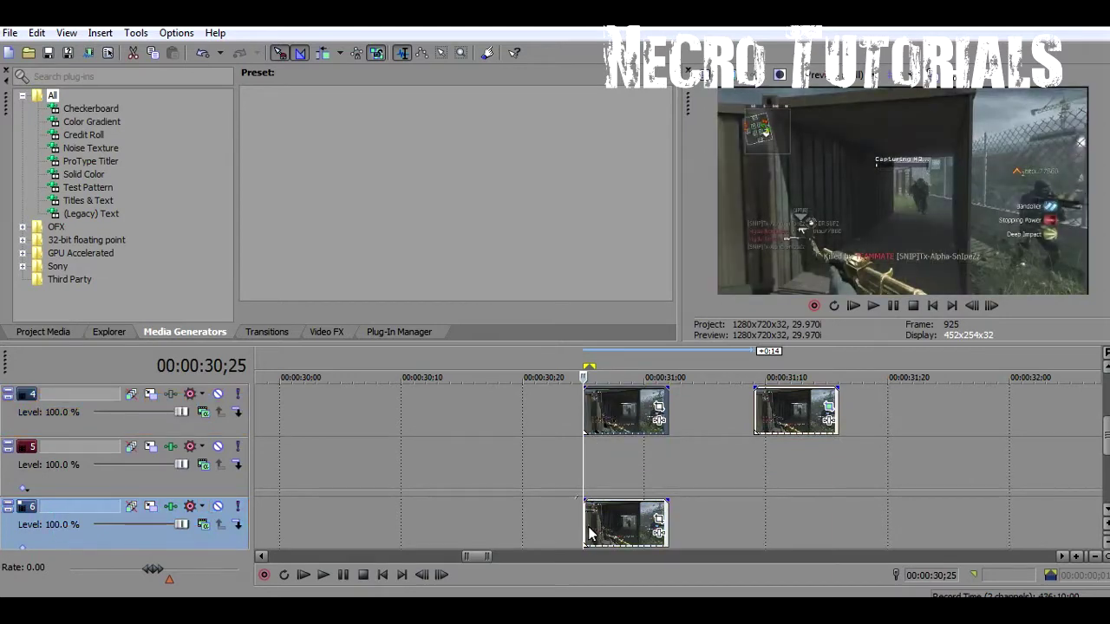
{"action": "key", "text": "space"}
{"action": "mouse_move", "coordinate": [605, 403]}
{"action": "left_mouse_down"}
{"action": "mouse_move", "coordinate": [534, 446]}
{"action": "mouse_move", "coordinate": [592, 418]}
{"action": "left_mouse_up"}
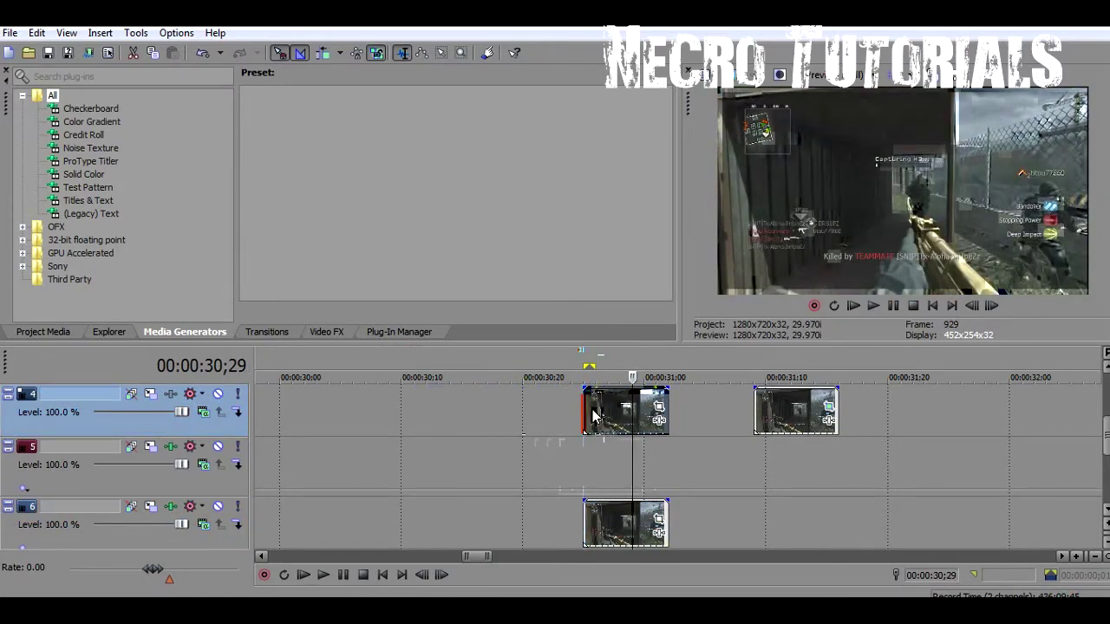
{"action": "left_click_drag", "start_coordinate": [592, 417], "coordinate": [595, 525]}
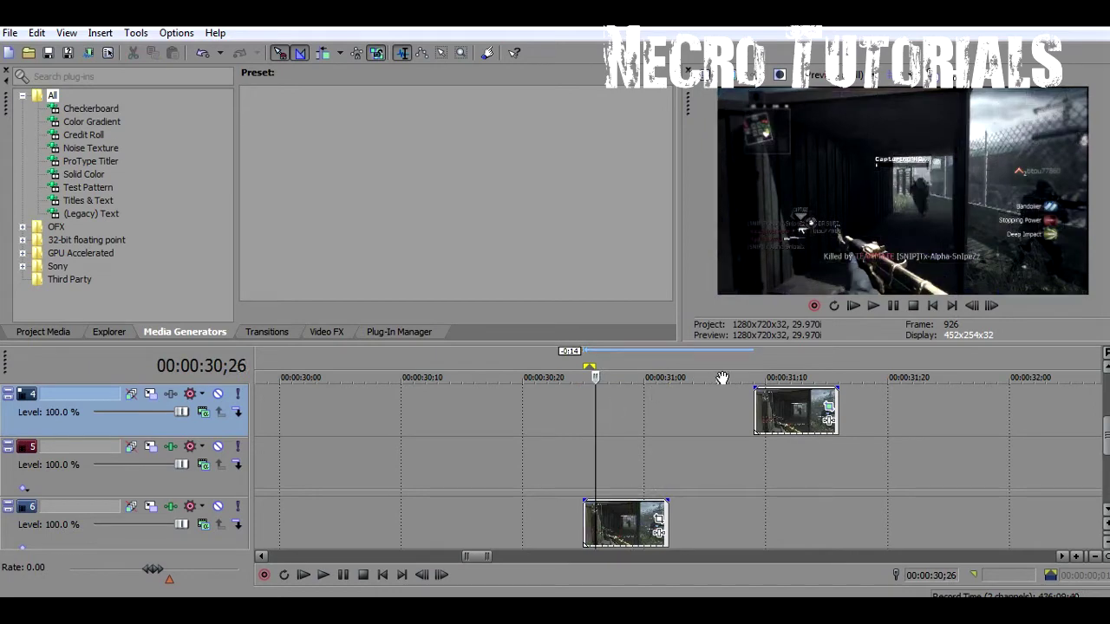
{"action": "left_click_drag", "start_coordinate": [811, 422], "coordinate": [636, 433]}
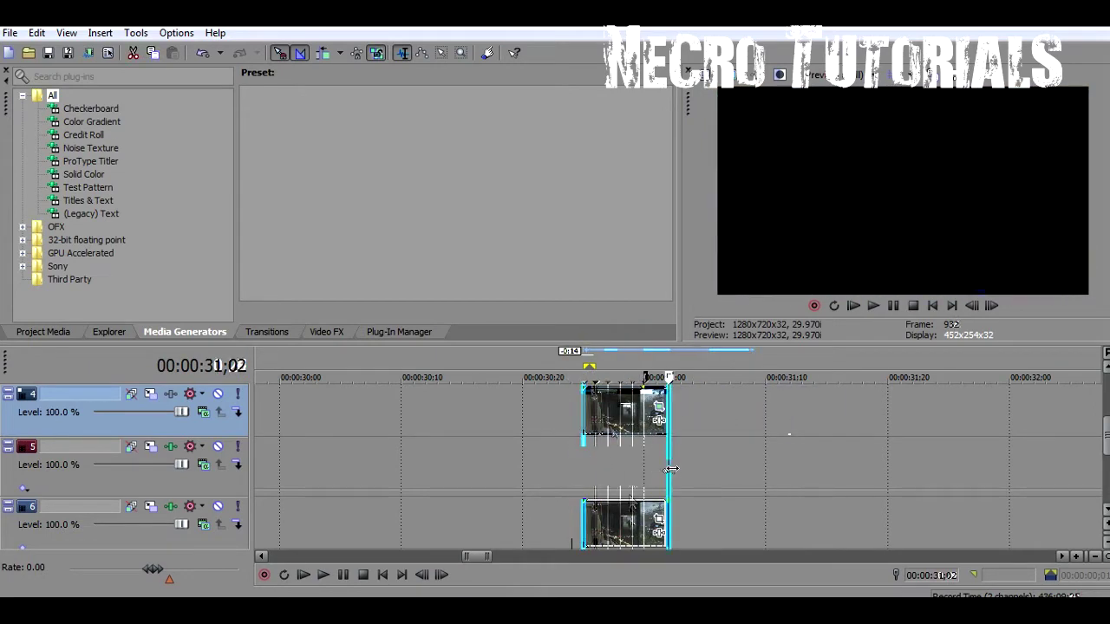
{"action": "mouse_move", "coordinate": [634, 419]}
{"action": "left_mouse_down"}
{"action": "mouse_move", "coordinate": [598, 421]}
{"action": "mouse_move", "coordinate": [636, 425]}
{"action": "left_mouse_up"}
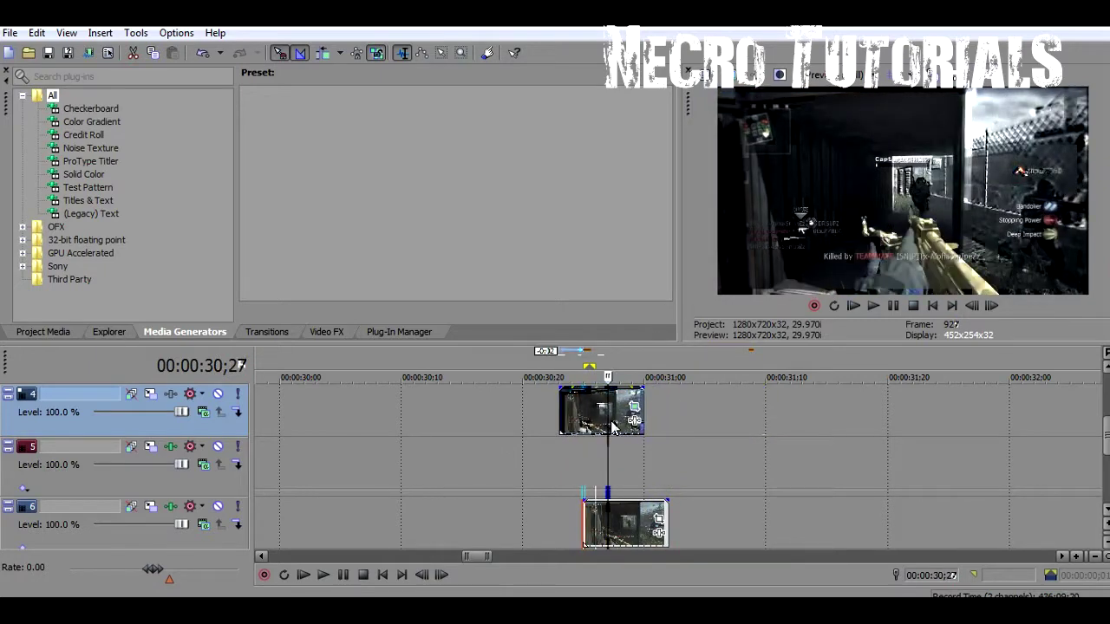
{"action": "left_click", "coordinate": [659, 407]}
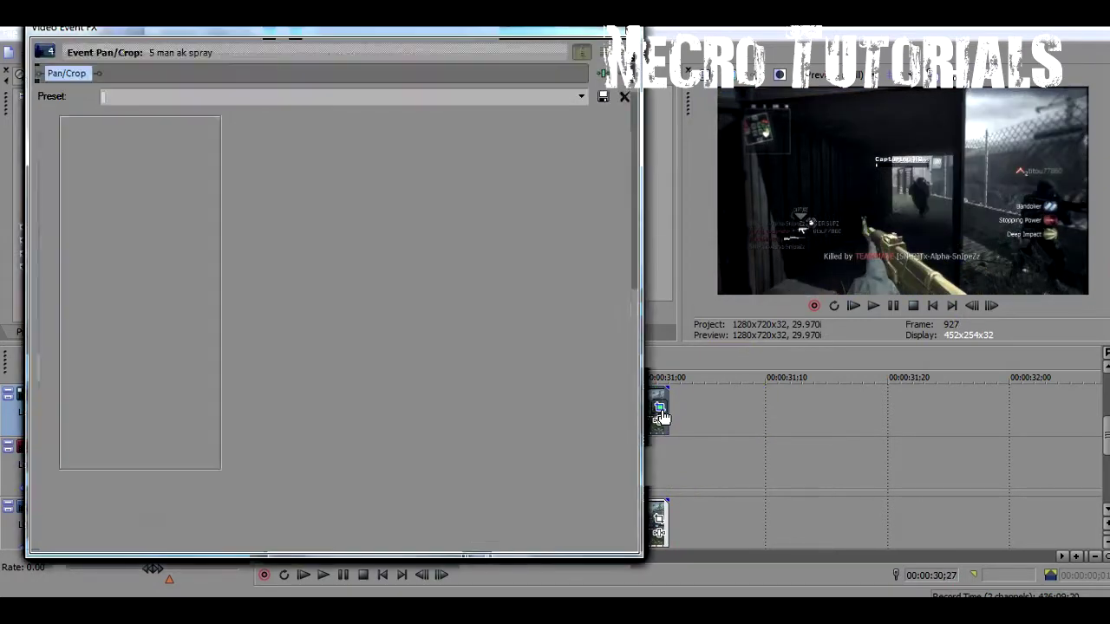
{"action": "left_click_drag", "start_coordinate": [221, 480], "coordinate": [539, 479]}
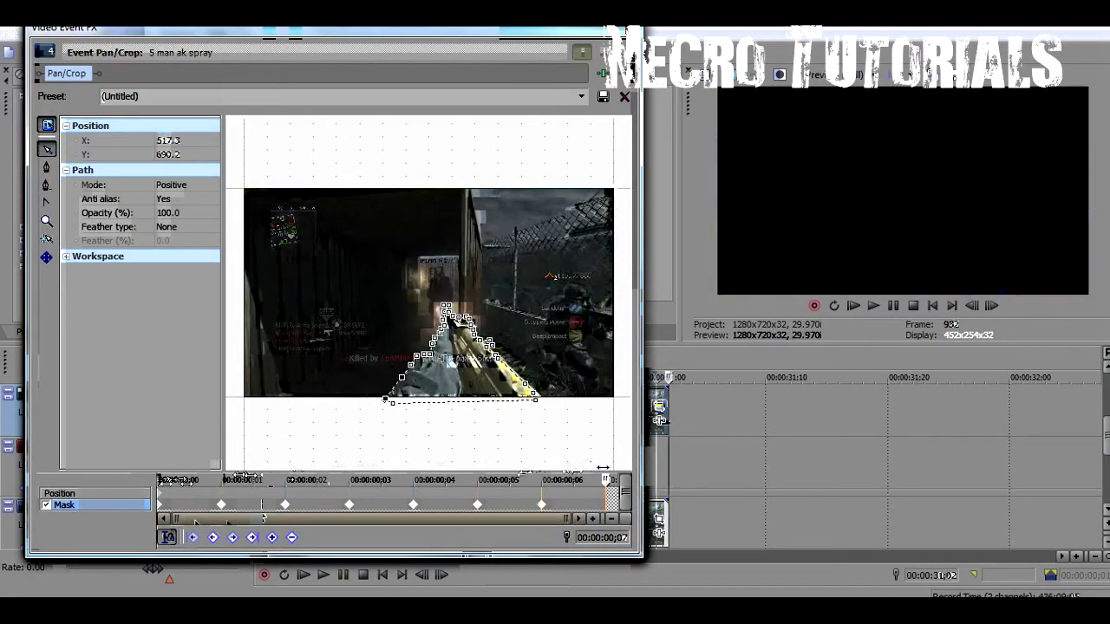
{"action": "mouse_move", "coordinate": [539, 480]}
{"action": "left_mouse_down"}
{"action": "mouse_move", "coordinate": [221, 479]}
{"action": "mouse_move", "coordinate": [384, 482]}
{"action": "left_mouse_up"}
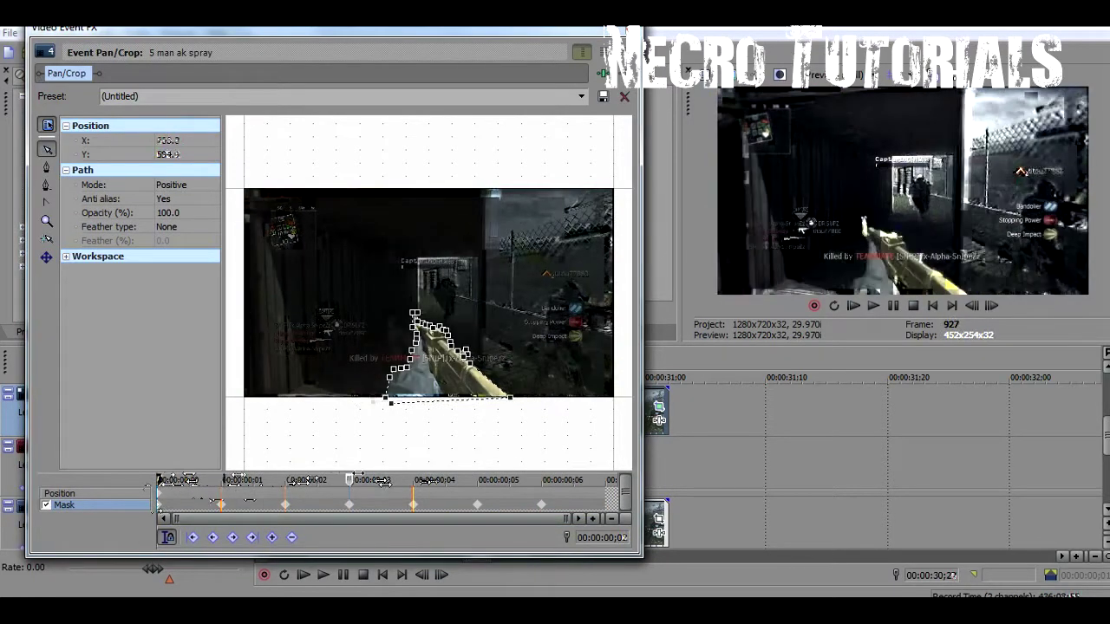
{"action": "mouse_move", "coordinate": [384, 482]}
{"action": "left_mouse_down"}
{"action": "mouse_move", "coordinate": [221, 479]}
{"action": "mouse_move", "coordinate": [299, 494]}
{"action": "left_mouse_up"}
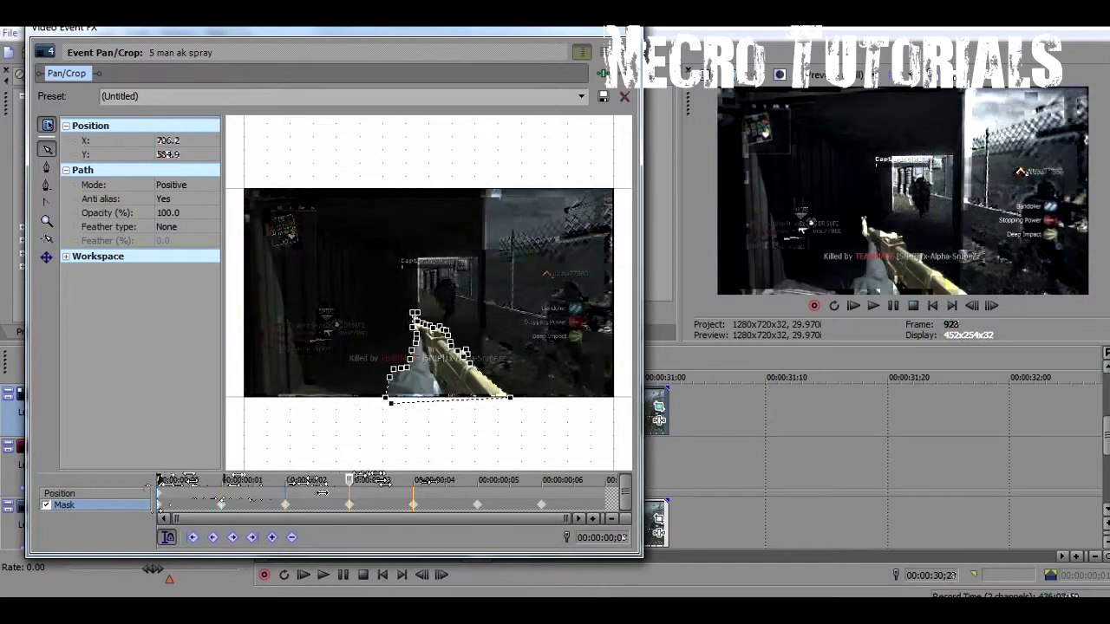
{"action": "key", "text": "Right"}
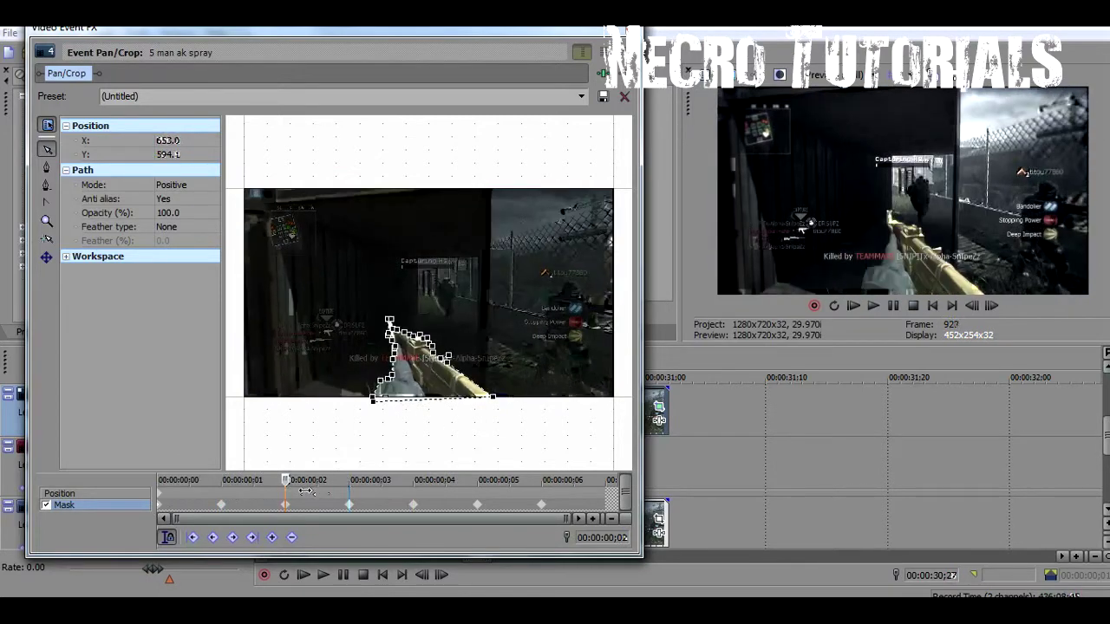
{"action": "left_click_drag", "start_coordinate": [321, 491], "coordinate": [563, 479]}
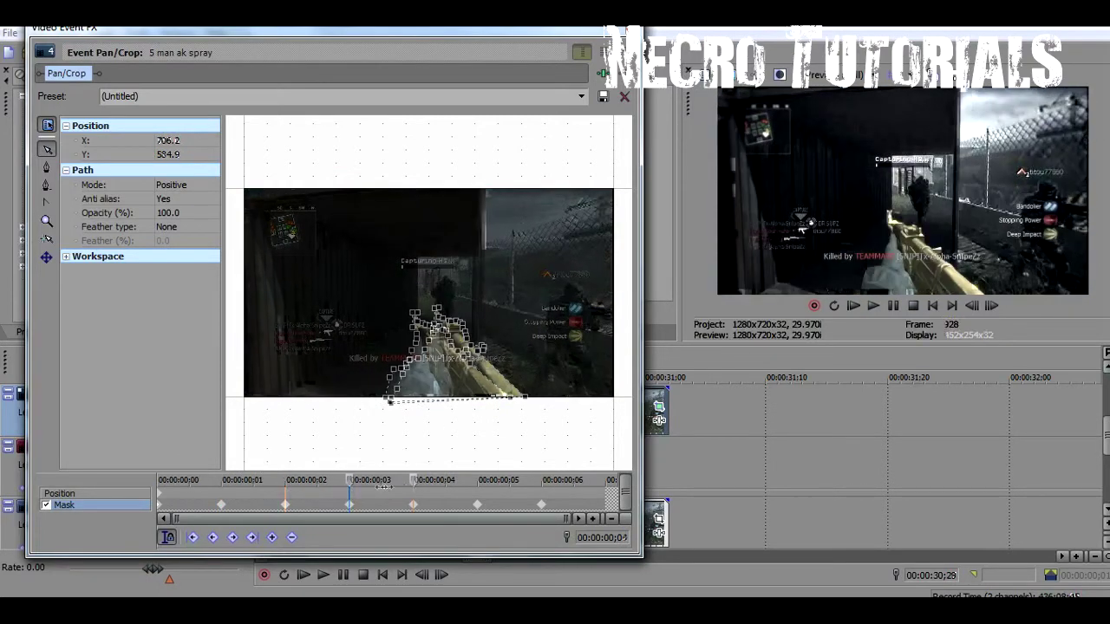
{"action": "key", "text": "Home"}
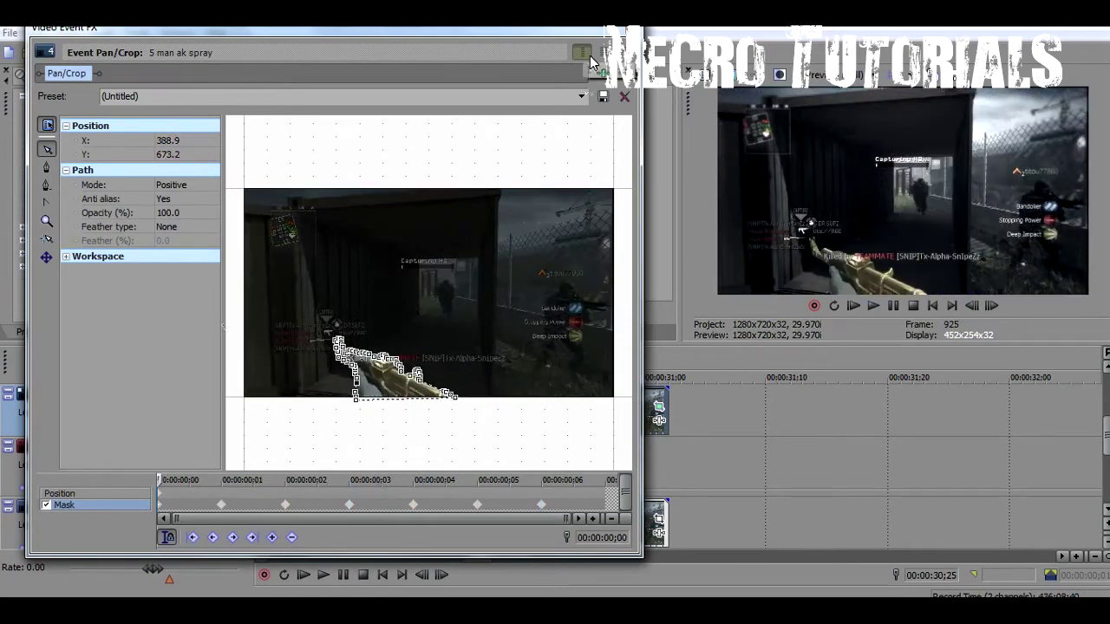
{"action": "left_click", "coordinate": [631, 39]}
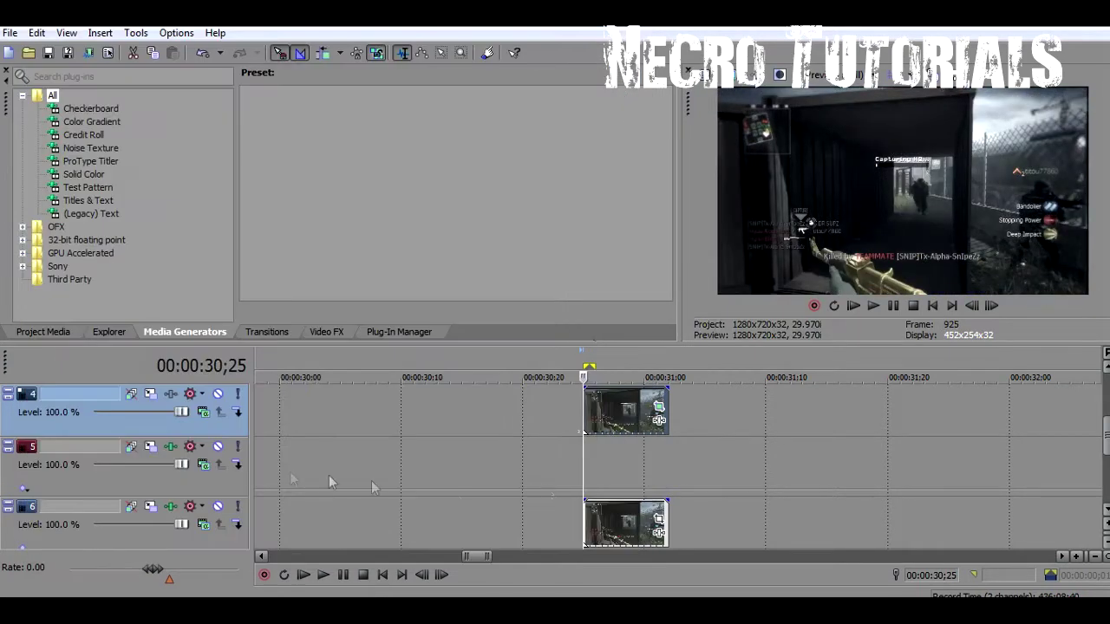
Step: Check track 4's existing custom compositing settings and close them
{"action": "left_click", "coordinate": [203, 413]}
{"action": "left_click", "coordinate": [241, 179]}
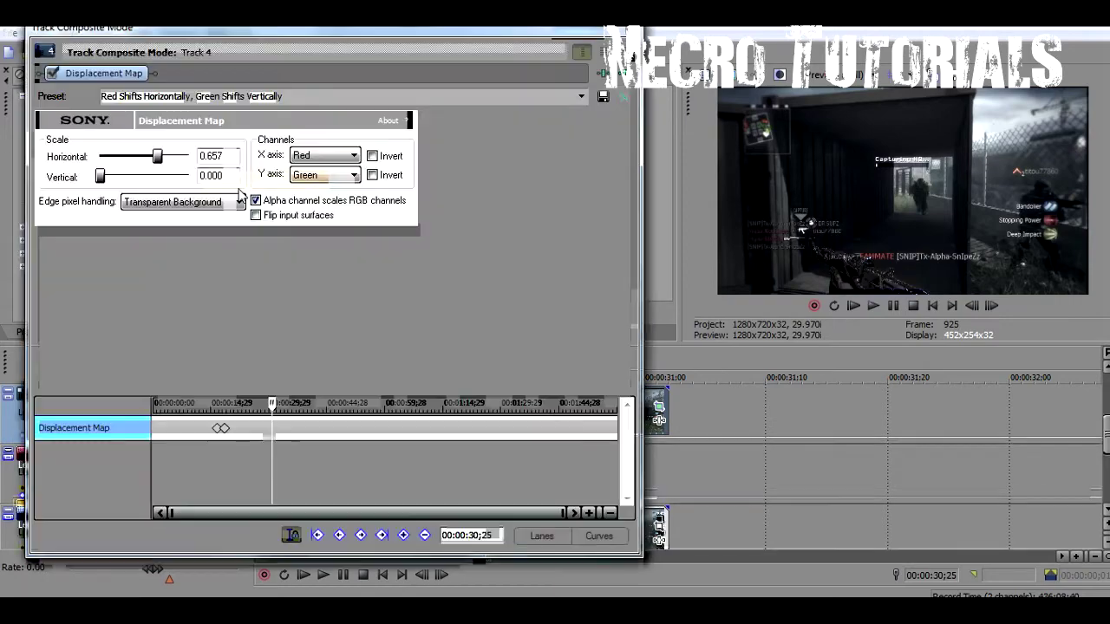
{"action": "left_click", "coordinate": [632, 28]}
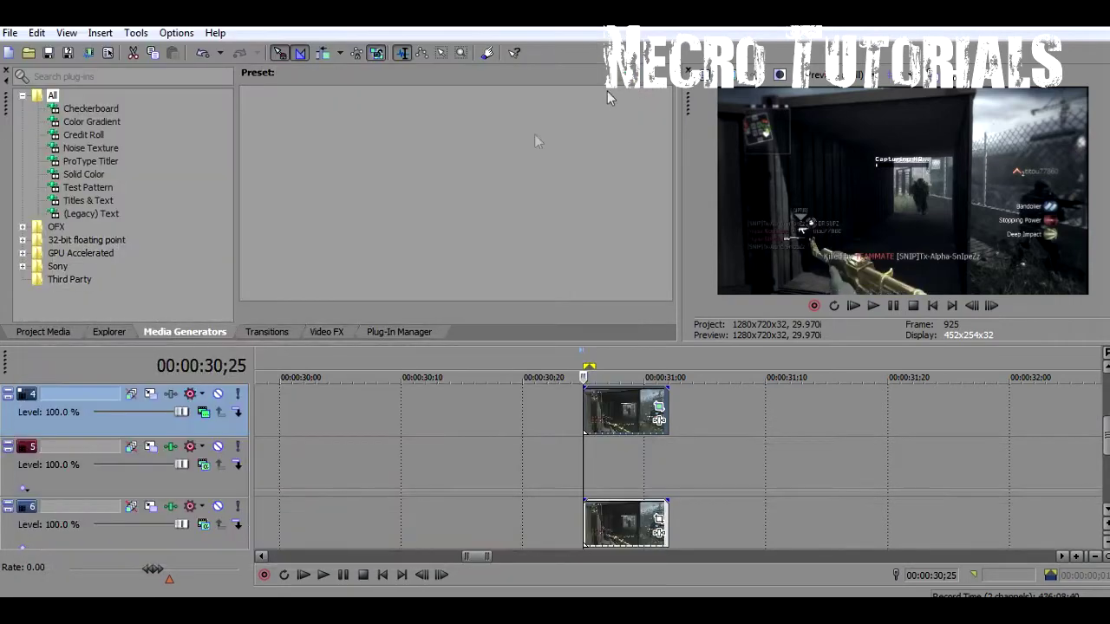
Step: Add Sony Displacement Map as track 4's custom compositing plug-in
{"action": "left_click", "coordinate": [202, 412]}
{"action": "left_click", "coordinate": [260, 180]}
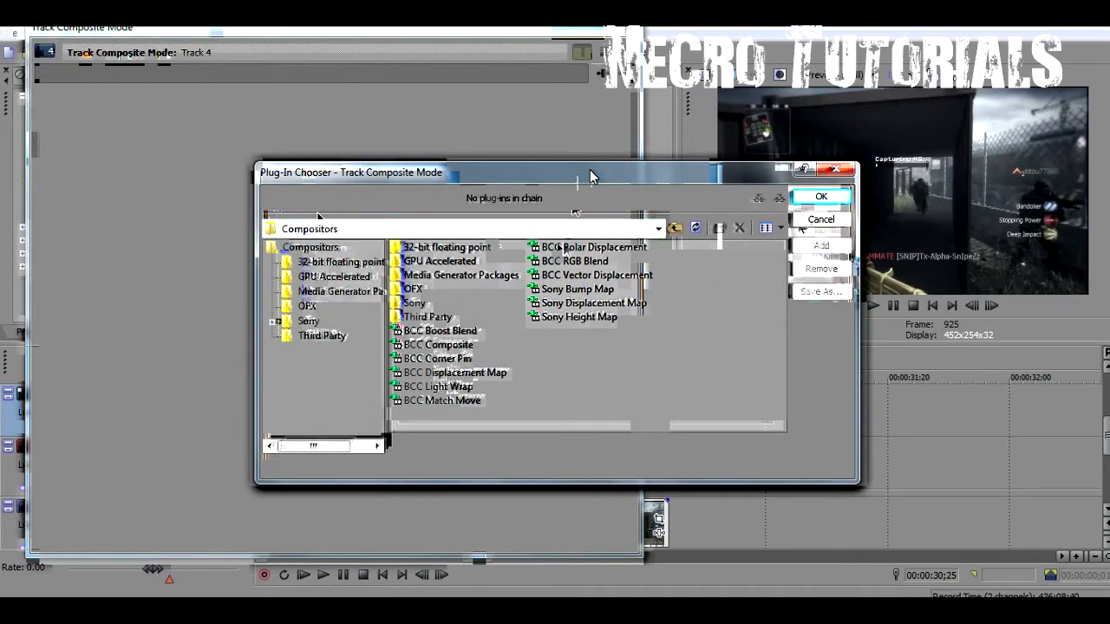
{"action": "left_click_drag", "start_coordinate": [589, 172], "coordinate": [549, 169]}
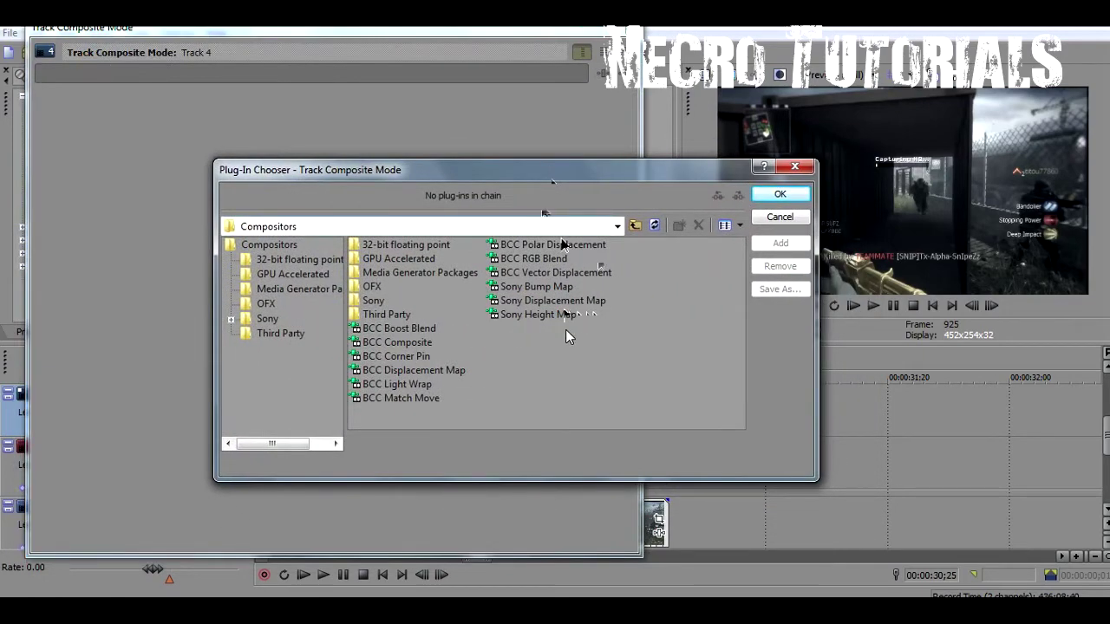
{"action": "left_click", "coordinate": [567, 303]}
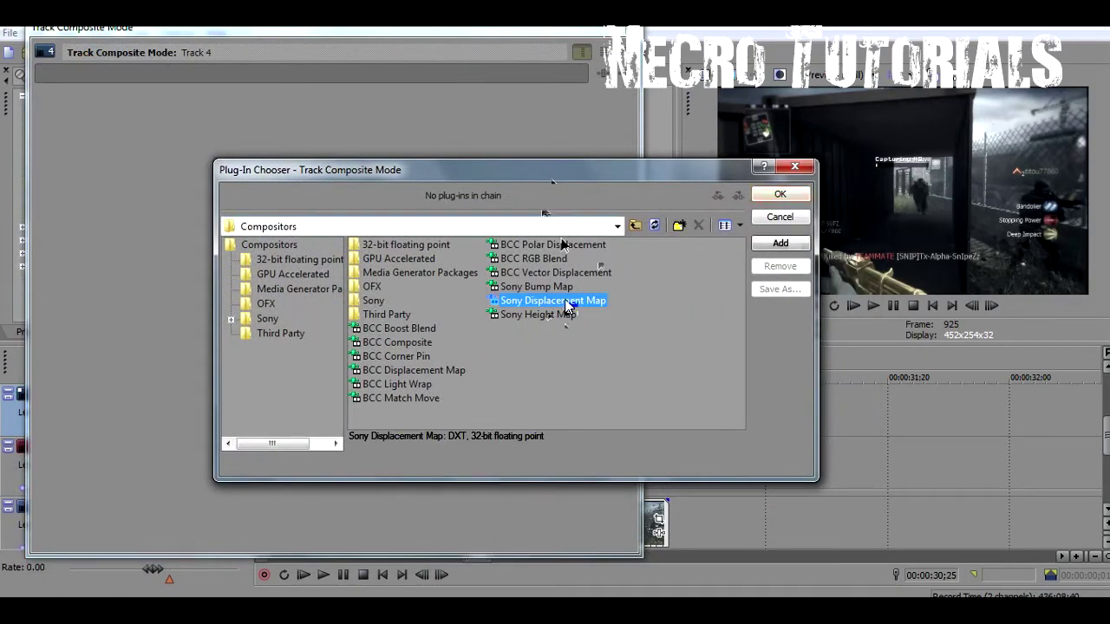
{"action": "left_click", "coordinate": [778, 197]}
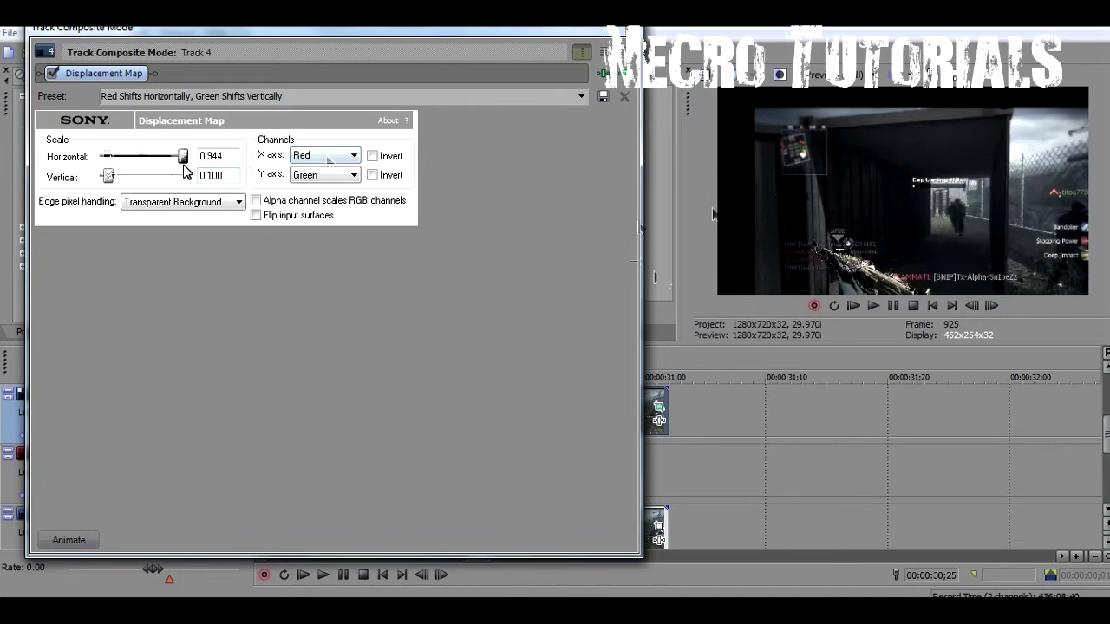
Step: Lower the displacement map's horizontal scale to 0.130
{"action": "left_click_drag", "start_coordinate": [184, 171], "coordinate": [103, 167]}
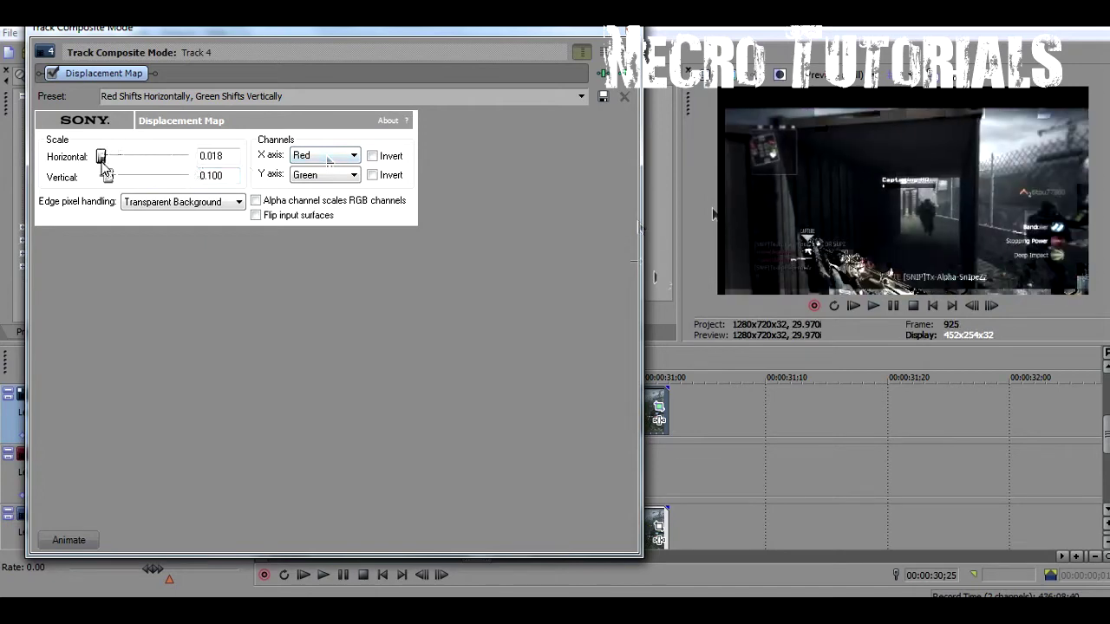
{"action": "mouse_move", "coordinate": [102, 167]}
{"action": "left_mouse_down"}
{"action": "mouse_move", "coordinate": [217, 165]}
{"action": "mouse_move", "coordinate": [110, 159]}
{"action": "left_mouse_up"}
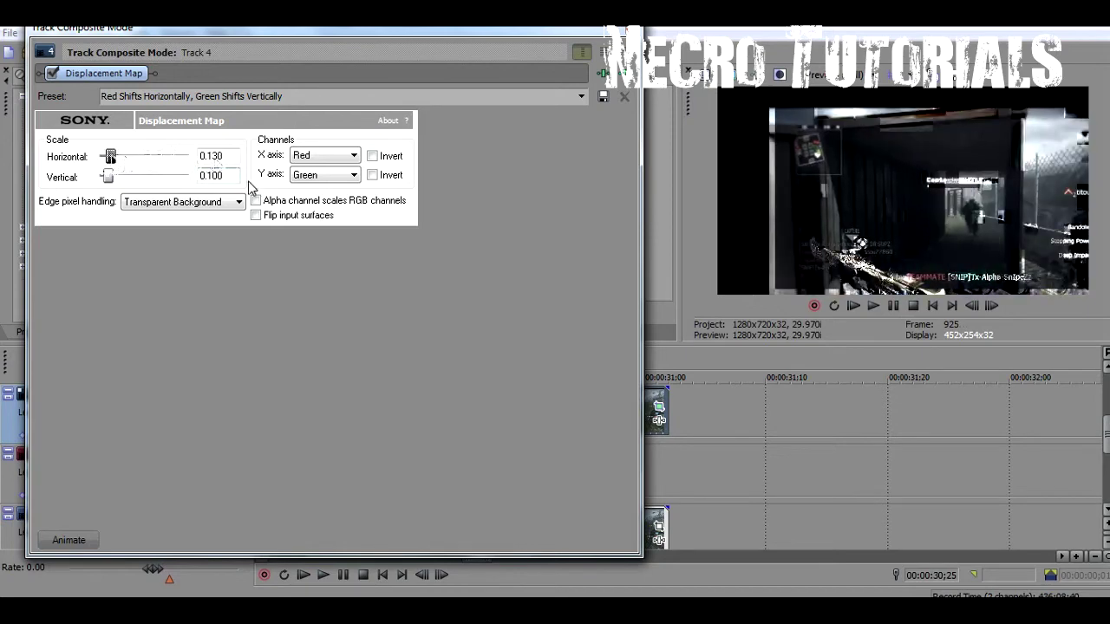
Step: Set the displacement map's edge pixel handling to Wrap Pixels Around
{"action": "left_click", "coordinate": [236, 203]}
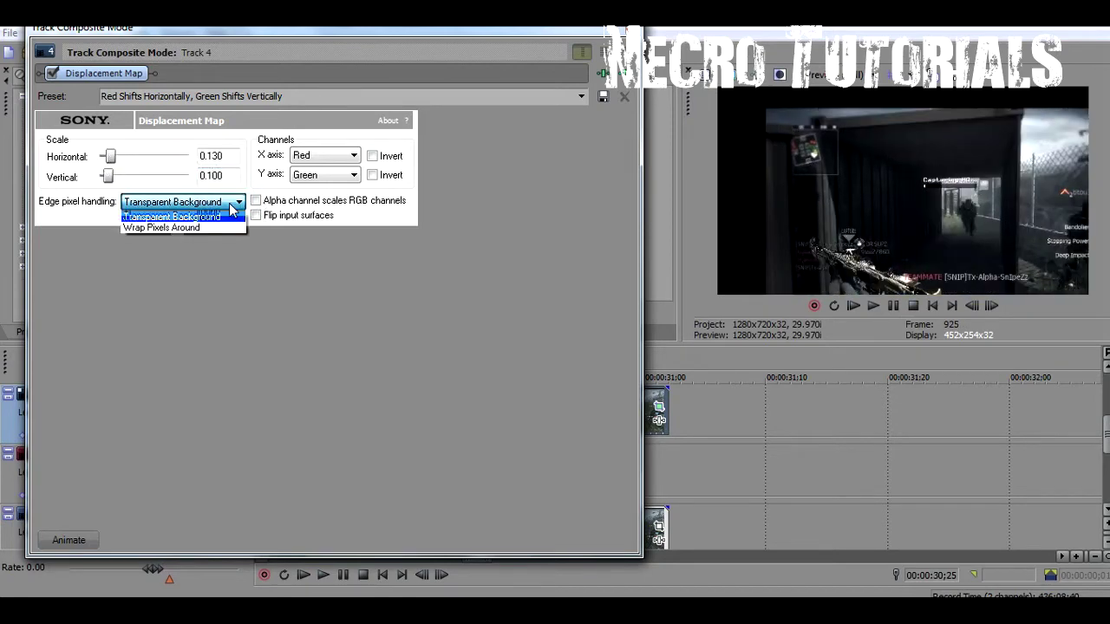
{"action": "left_click", "coordinate": [236, 203]}
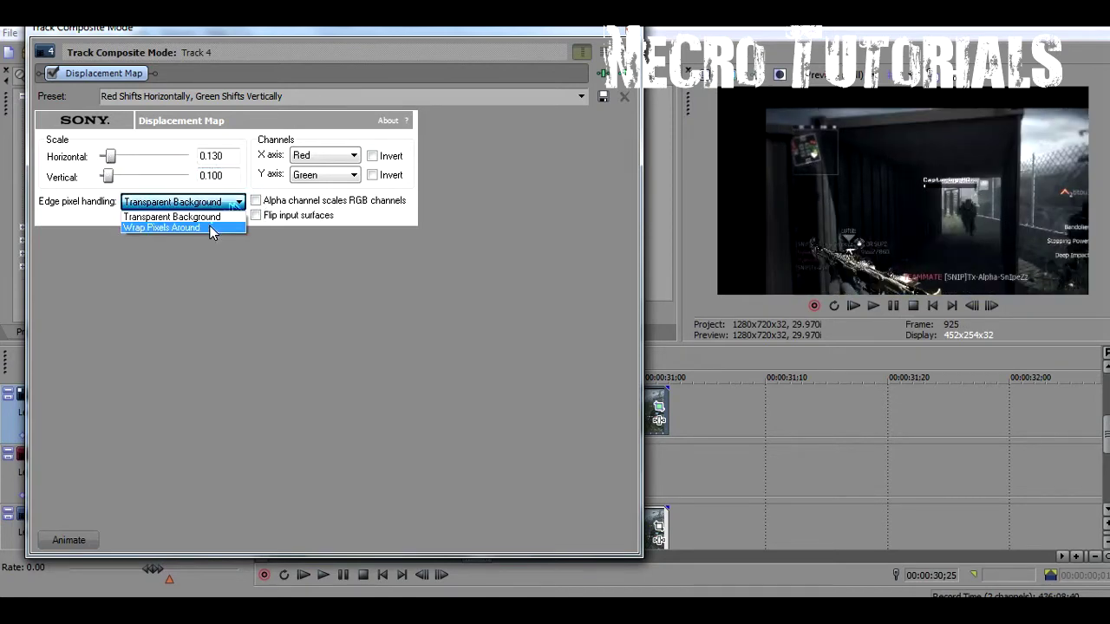
{"action": "left_click", "coordinate": [212, 228]}
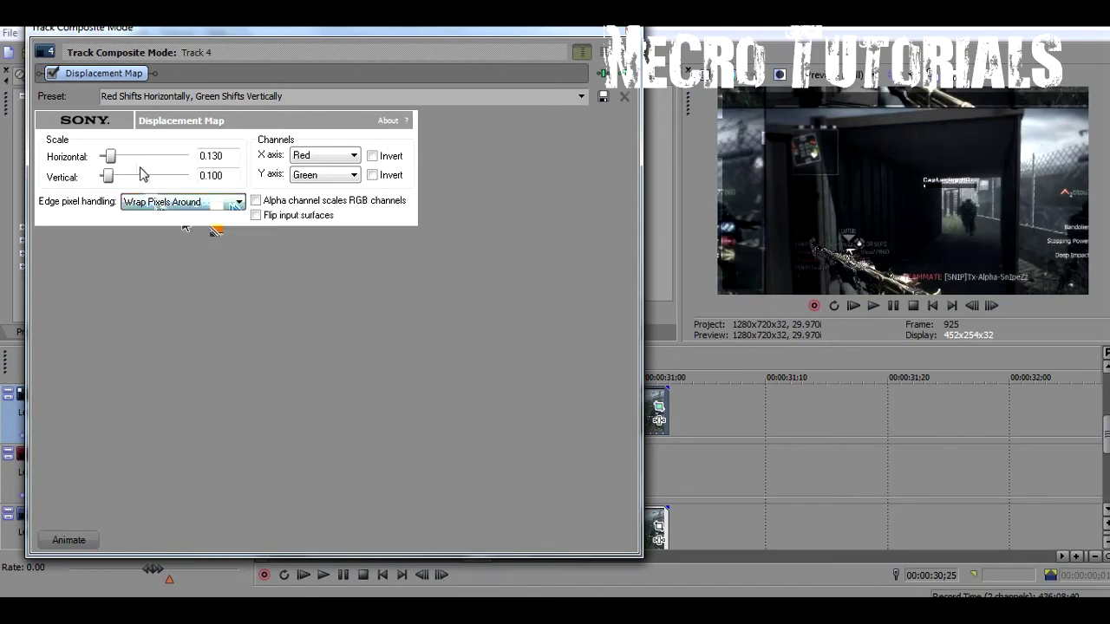
Step: Raise horizontal scale to 0.676 and vertical to 0.454, then close the settings
{"action": "mouse_move", "coordinate": [113, 156]}
{"action": "left_mouse_down"}
{"action": "mouse_move", "coordinate": [159, 156]}
{"action": "mouse_move", "coordinate": [127, 156]}
{"action": "left_mouse_up"}
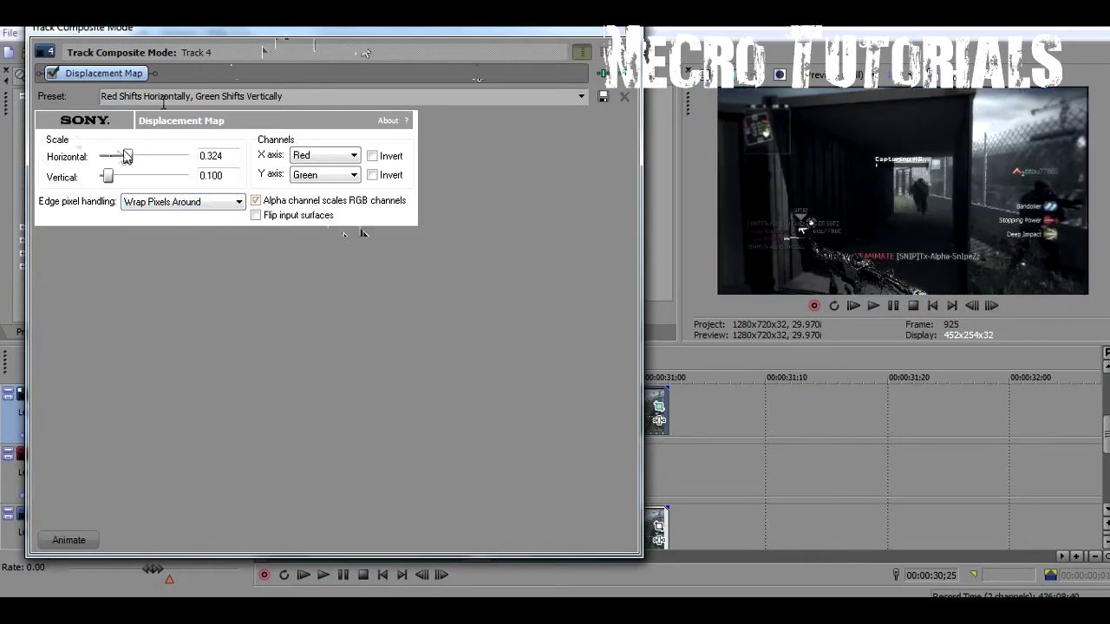
{"action": "left_click_drag", "start_coordinate": [115, 156], "coordinate": [156, 143]}
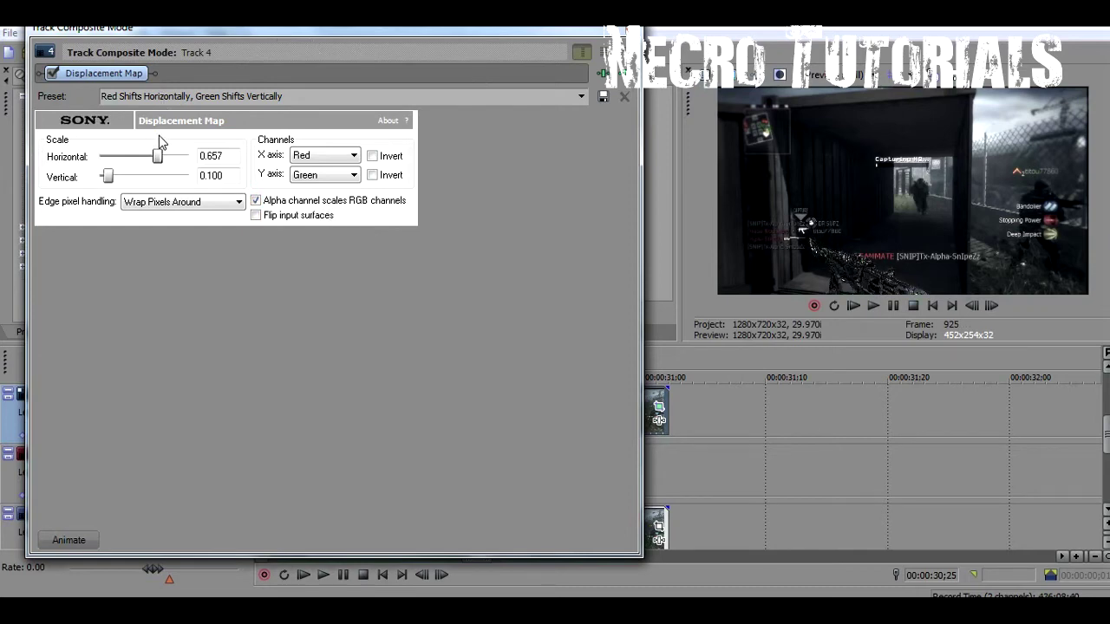
{"action": "left_click_drag", "start_coordinate": [154, 143], "coordinate": [159, 136]}
{"action": "left_click_drag", "start_coordinate": [109, 178], "coordinate": [144, 185]}
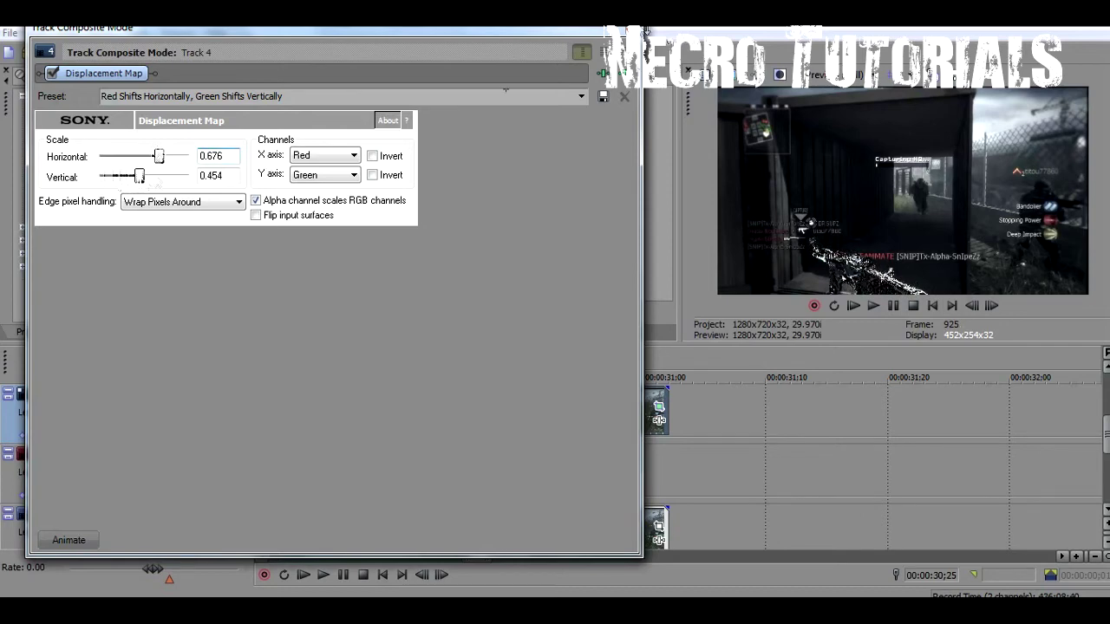
{"action": "left_click", "coordinate": [641, 30]}
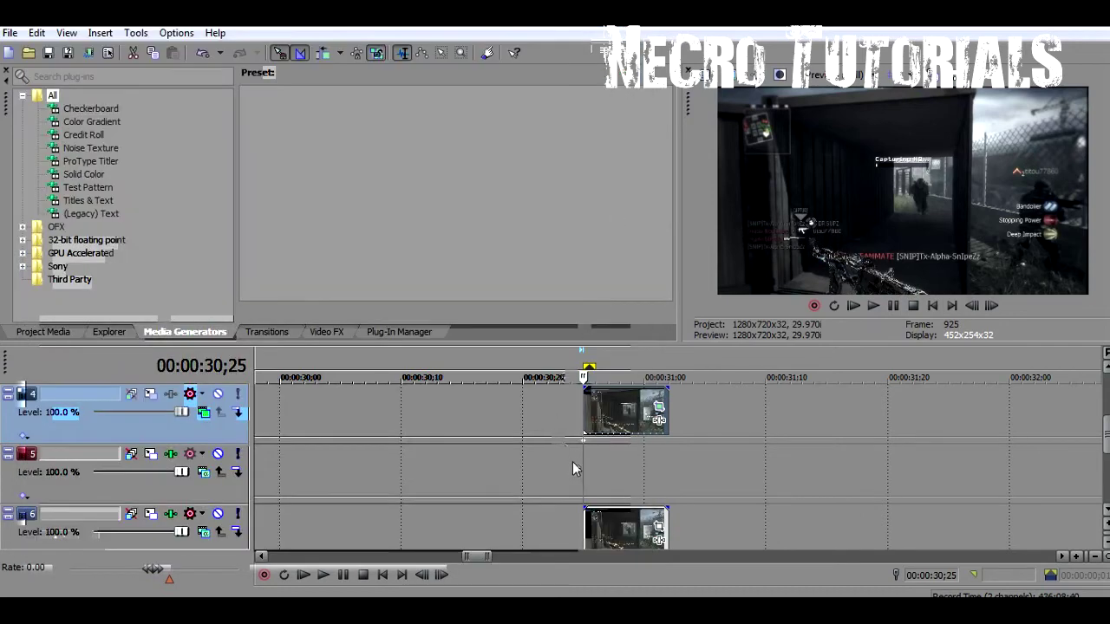
{"action": "left_click_drag", "start_coordinate": [590, 459], "coordinate": [659, 461]}
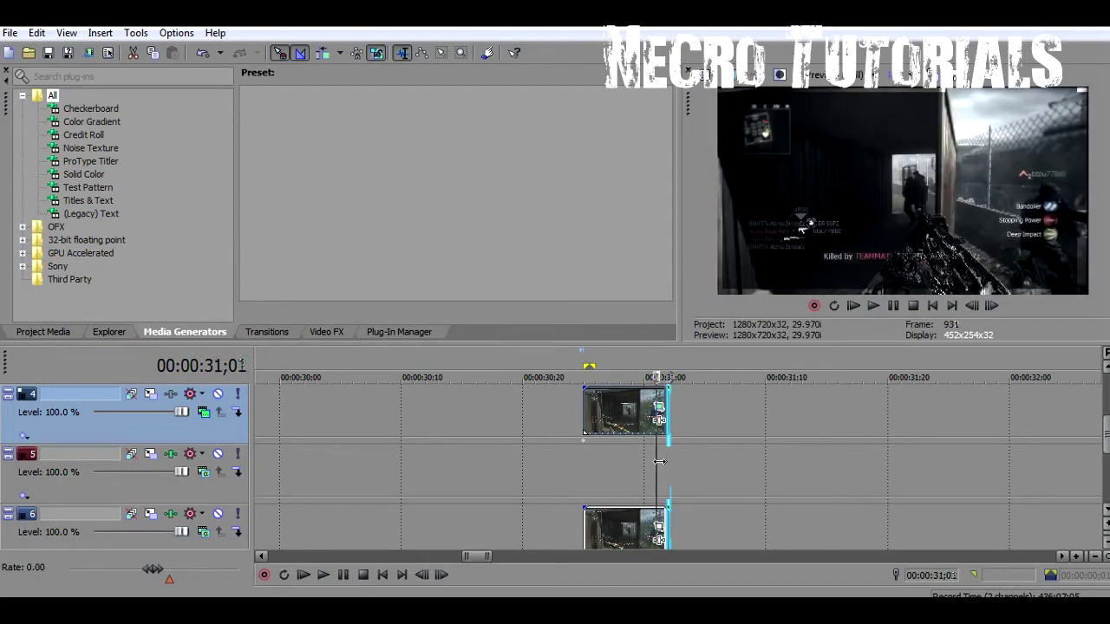
{"action": "key", "text": "Left"}
{"action": "key", "text": "Left"}
{"action": "key", "text": "Left"}
{"action": "key", "text": "Left"}
{"action": "key", "text": "Left"}
{"action": "key", "text": "Left"}
{"action": "key", "text": "Left"}
{"action": "key", "text": "space"}
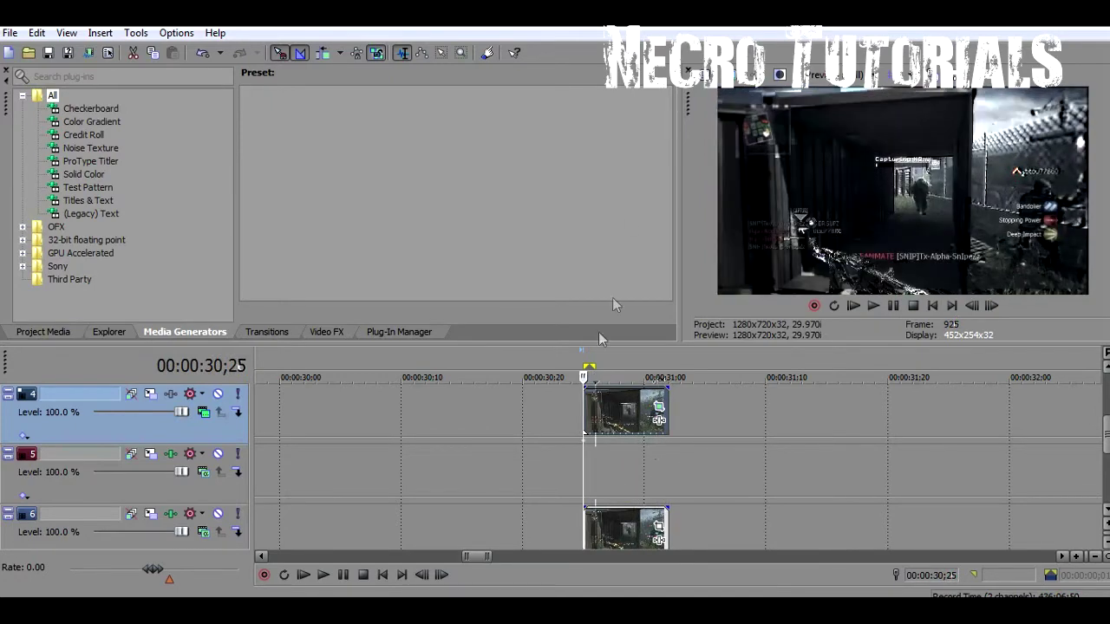
{"action": "left_click", "coordinate": [202, 415]}
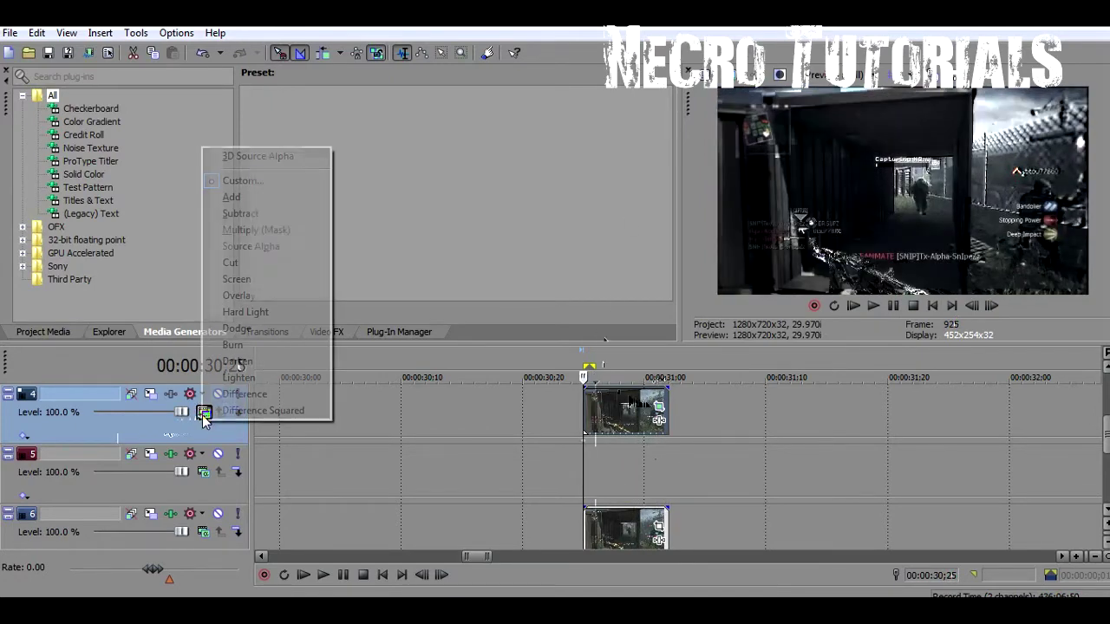
Step: Drop the displacement map's vertical scale to 0.083, keeping horizontal at 0.676
{"action": "left_click", "coordinate": [228, 183]}
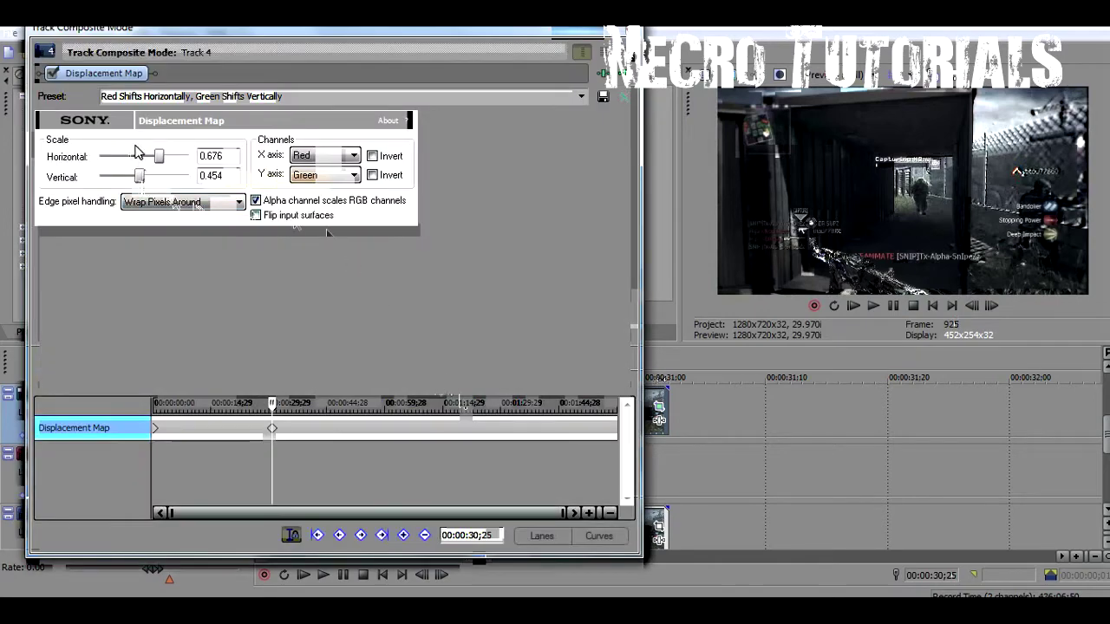
{"action": "mouse_move", "coordinate": [140, 176]}
{"action": "left_mouse_down"}
{"action": "mouse_move", "coordinate": [164, 177]}
{"action": "mouse_move", "coordinate": [127, 180]}
{"action": "left_mouse_up"}
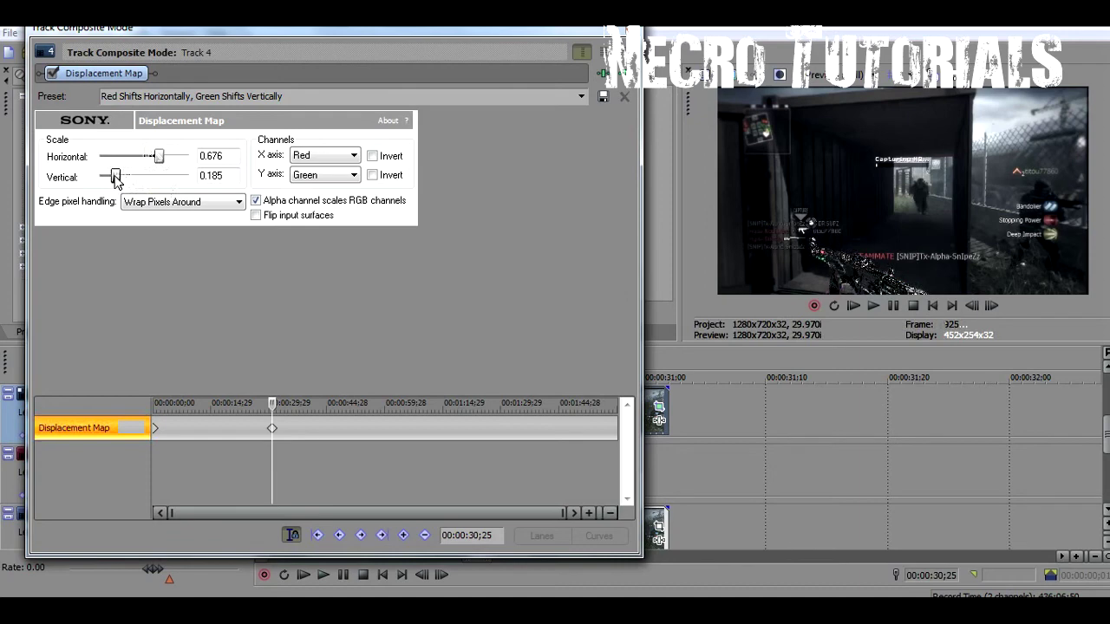
{"action": "left_click_drag", "start_coordinate": [109, 179], "coordinate": [106, 178]}
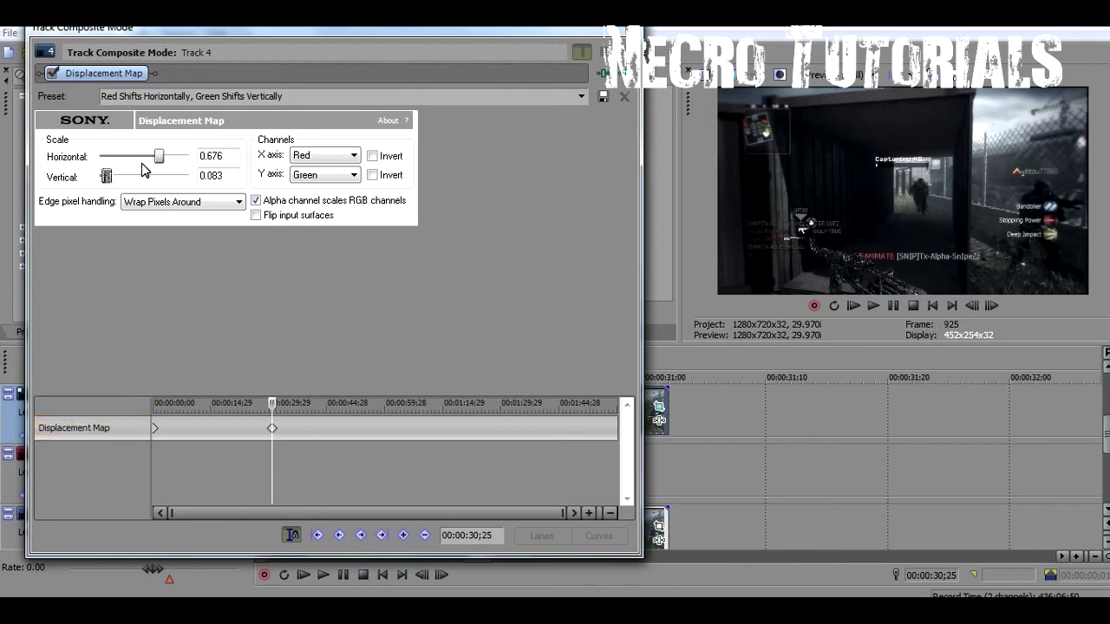
{"action": "left_click", "coordinate": [622, 39]}
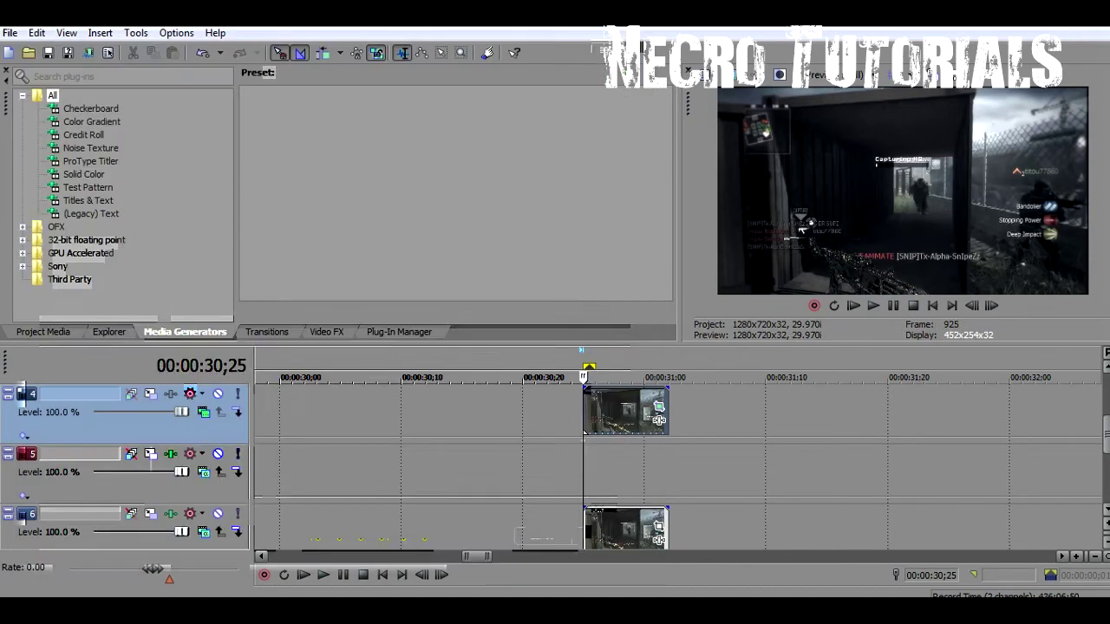
{"action": "key", "text": "Right"}
{"action": "key", "text": "Right"}
{"action": "key", "text": "Right"}
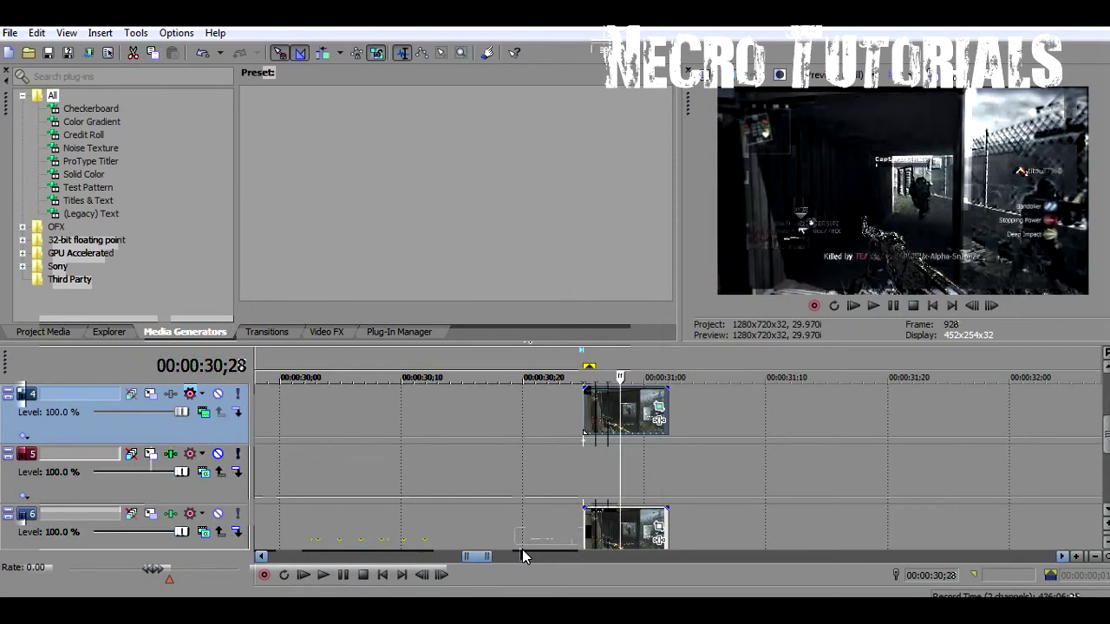
{"action": "key", "text": "Right"}
{"action": "key", "text": "Right"}
{"action": "key", "text": "Right"}
{"action": "key", "text": "Left"}
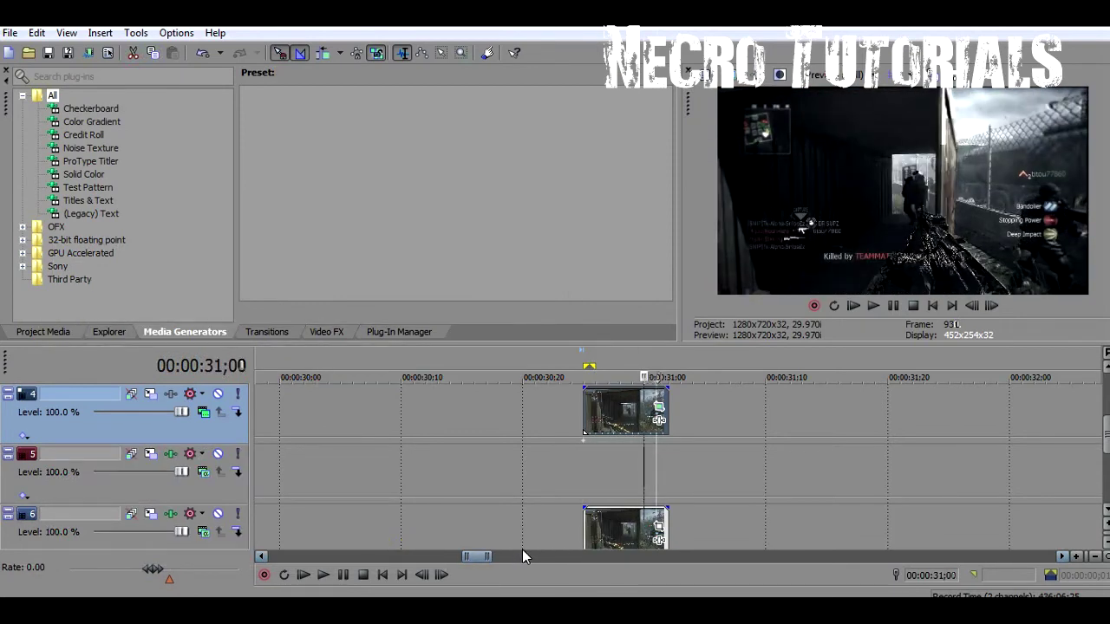
{"action": "key", "text": "Left"}
{"action": "key", "text": "Left"}
{"action": "key", "text": "Left"}
{"action": "key", "text": "Left"}
{"action": "key", "text": "Left"}
{"action": "key", "text": "Right"}
{"action": "key", "text": "Right"}
{"action": "key", "text": "Right"}
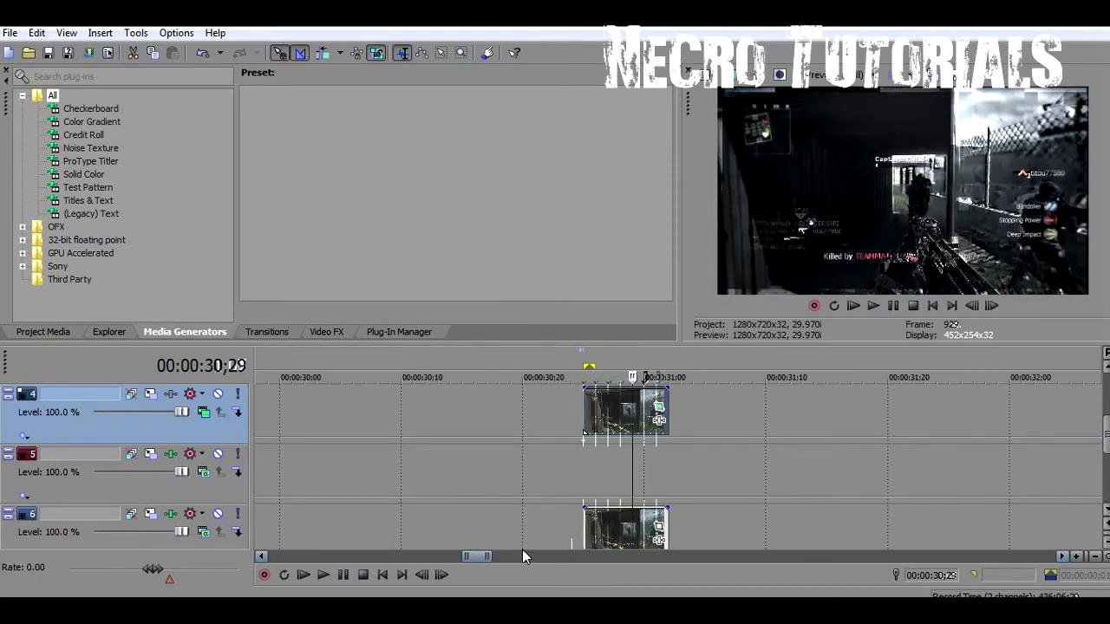
{"action": "key", "text": "Right"}
{"action": "key", "text": "Right"}
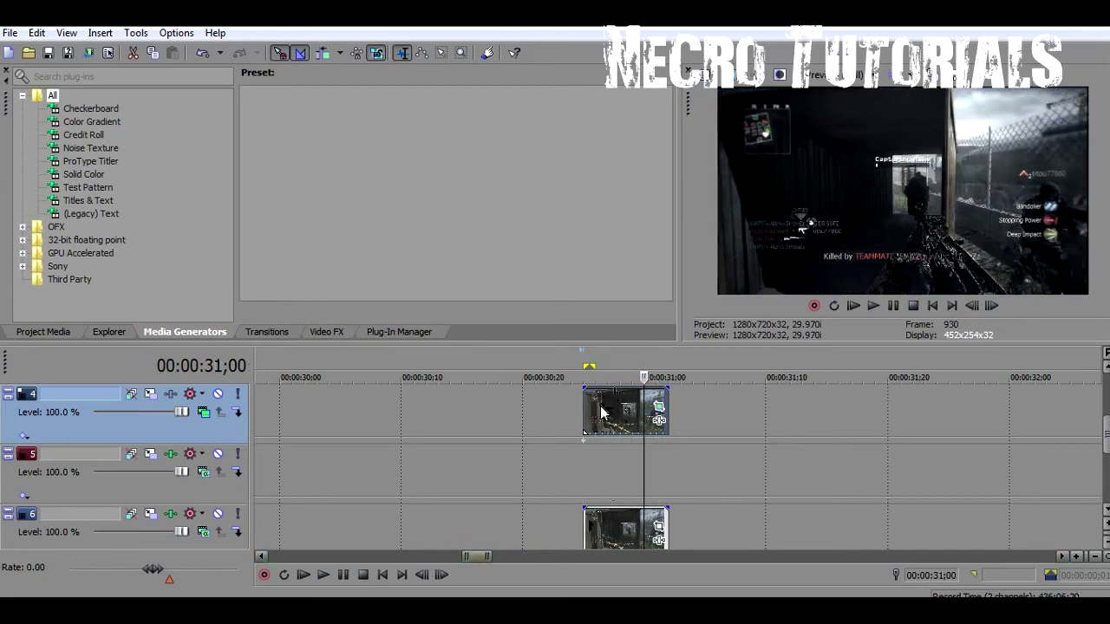
{"action": "left_click_drag", "start_coordinate": [620, 397], "coordinate": [747, 423]}
{"action": "left_click_drag", "start_coordinate": [748, 422], "coordinate": [598, 422]}
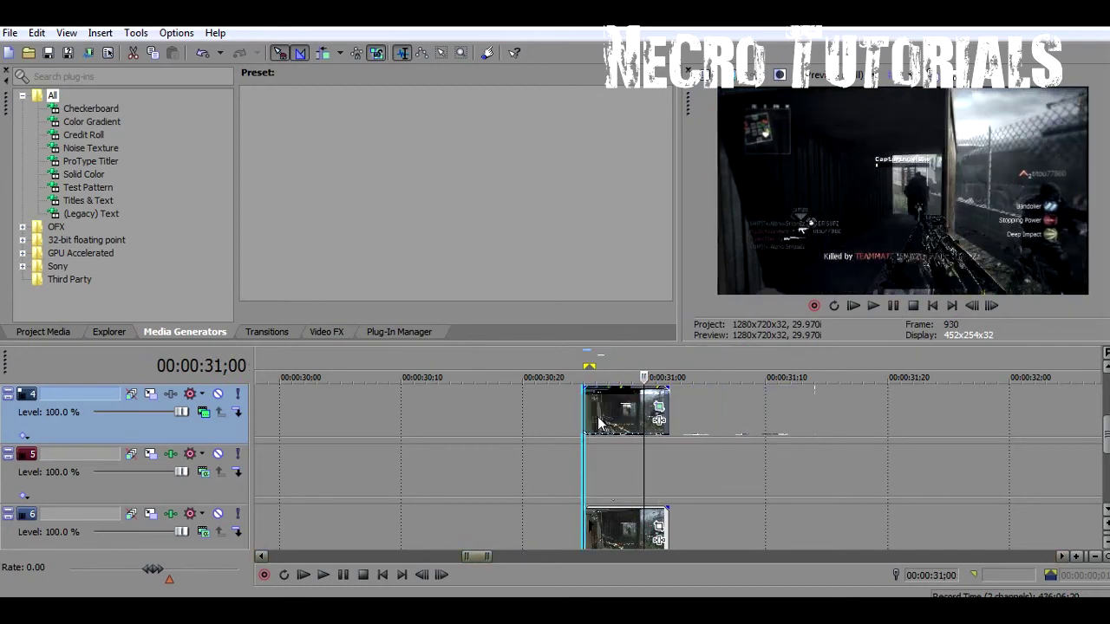
{"action": "left_click", "coordinate": [584, 476]}
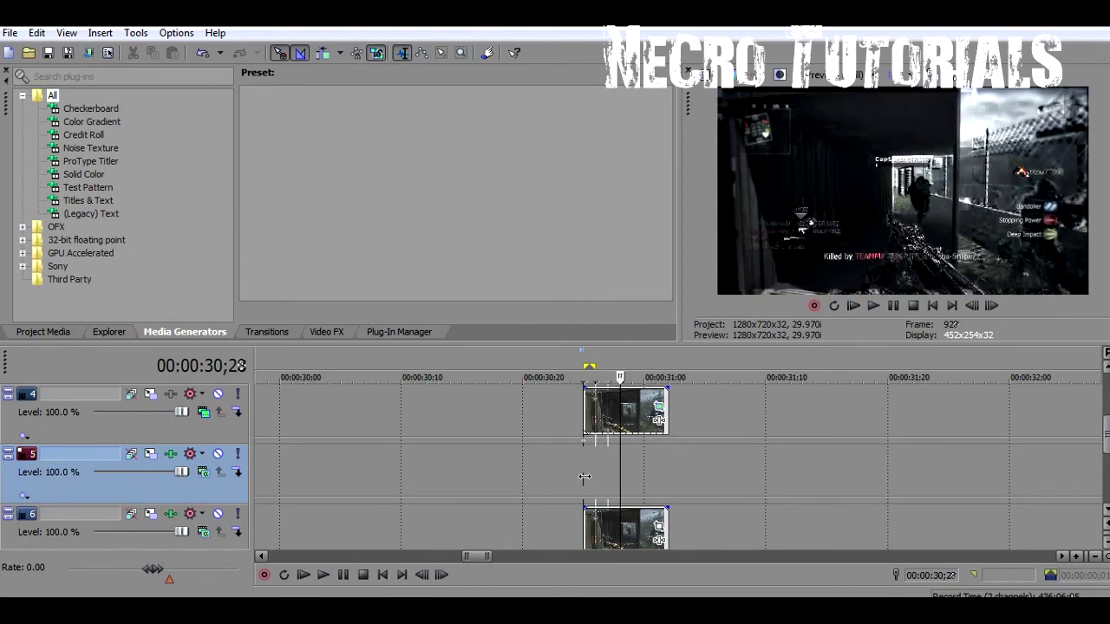
{"action": "key", "text": "Left"}
{"action": "key", "text": "Left"}
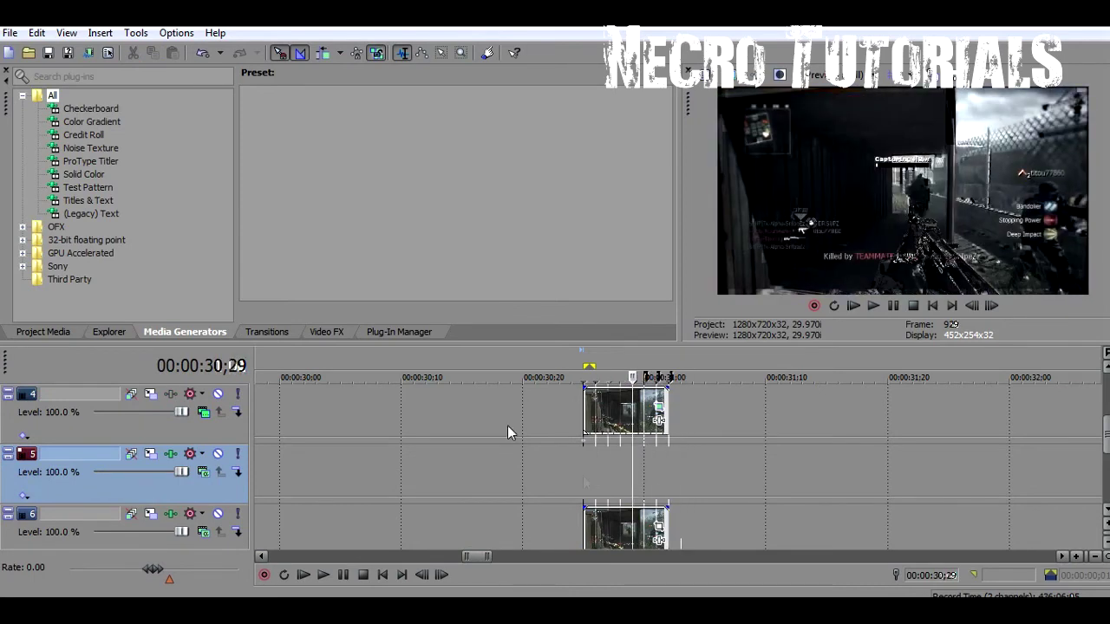
{"action": "left_click", "coordinate": [581, 503]}
{"action": "key", "text": "Right"}
{"action": "key", "text": "Right"}
{"action": "key", "text": "Right"}
{"action": "key", "text": "Right"}
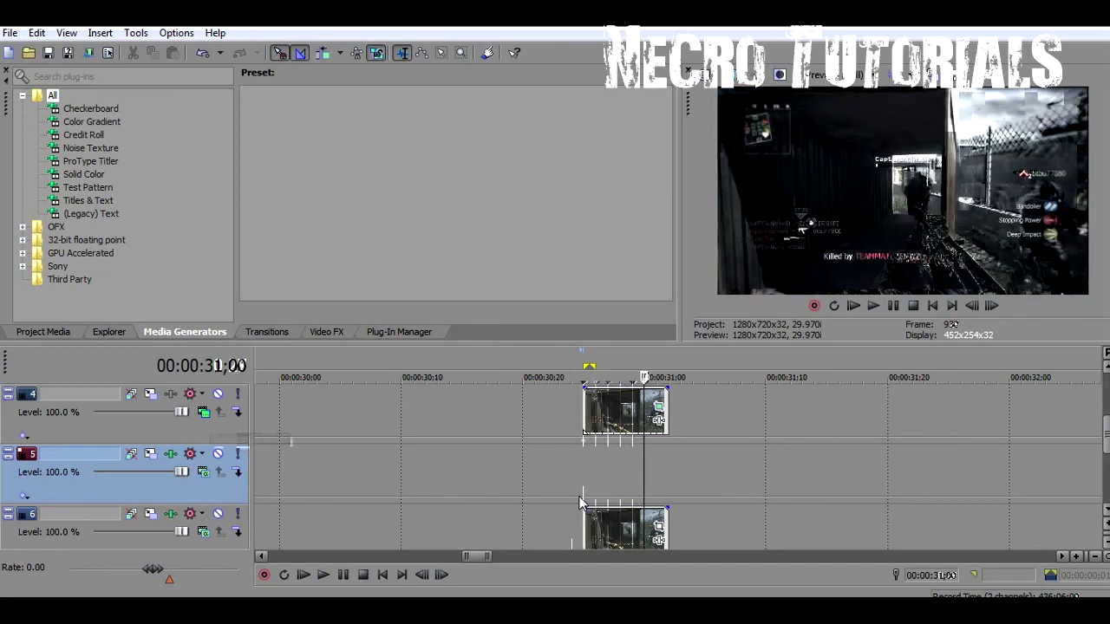
{"action": "key", "text": "Right"}
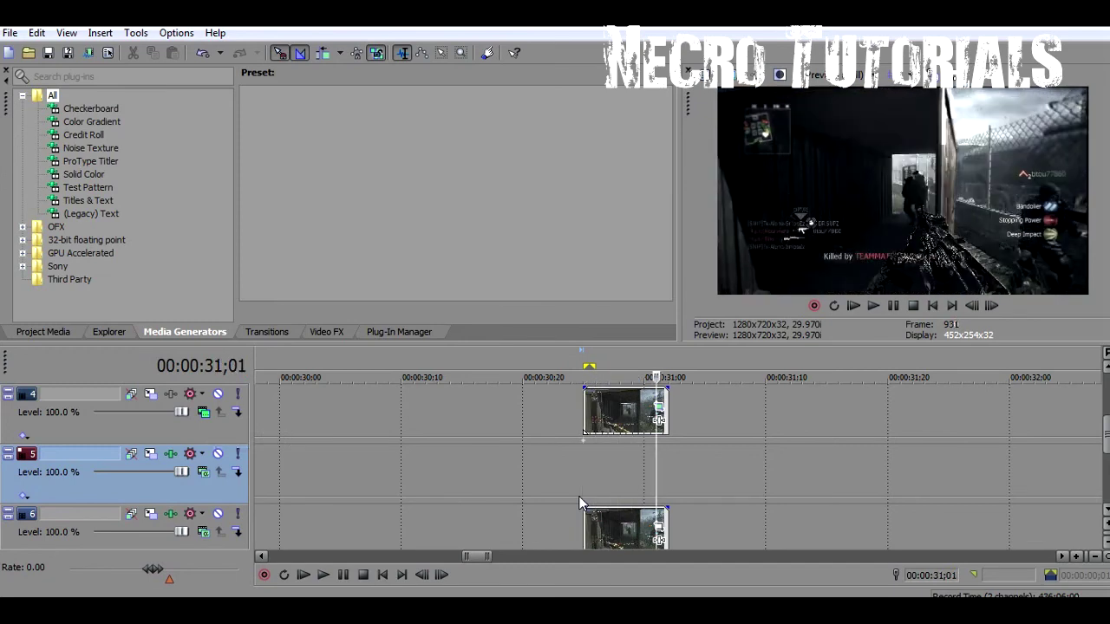
{"action": "left_click", "coordinate": [580, 502]}
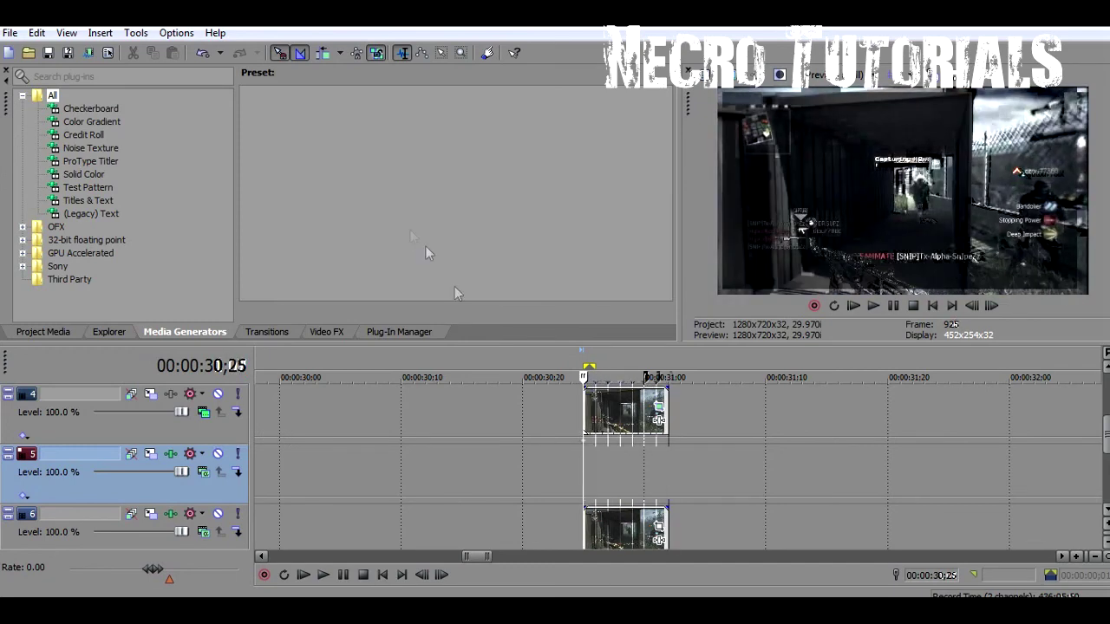